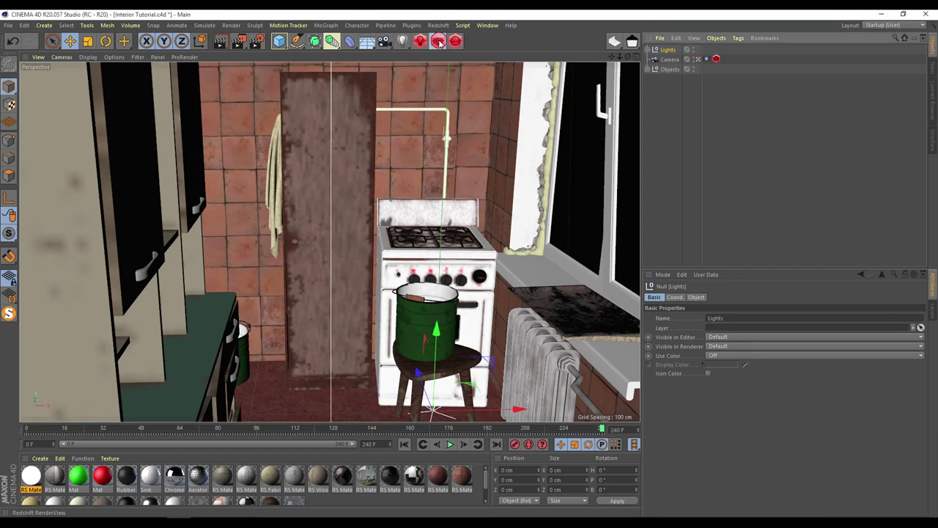
Render the kitchen scene in Redshift RenderView to inspect the lit and textured result, and close the render window.
{"action": "left_click", "coordinate": [438, 41]}
{"action": "left_click_drag", "start_coordinate": [469, 33], "coordinate": [77, 79]}
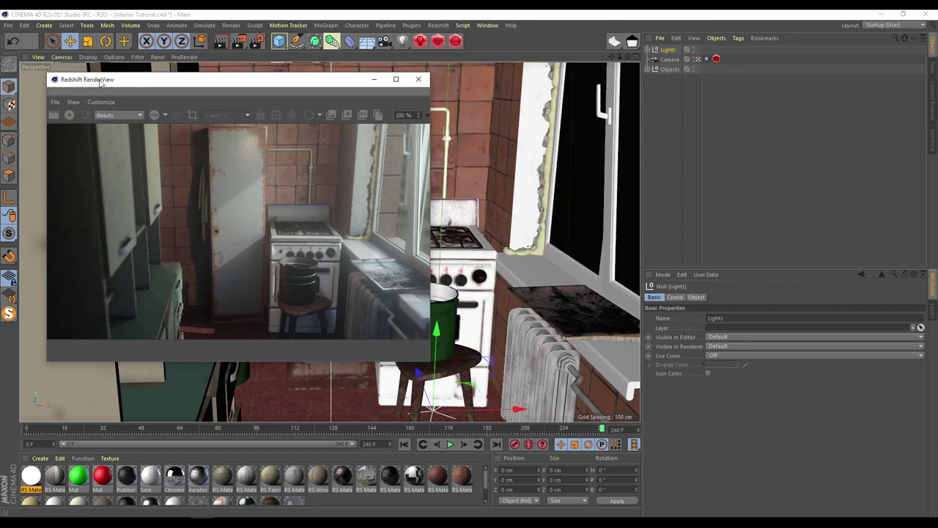
{"action": "left_click", "coordinate": [73, 115]}
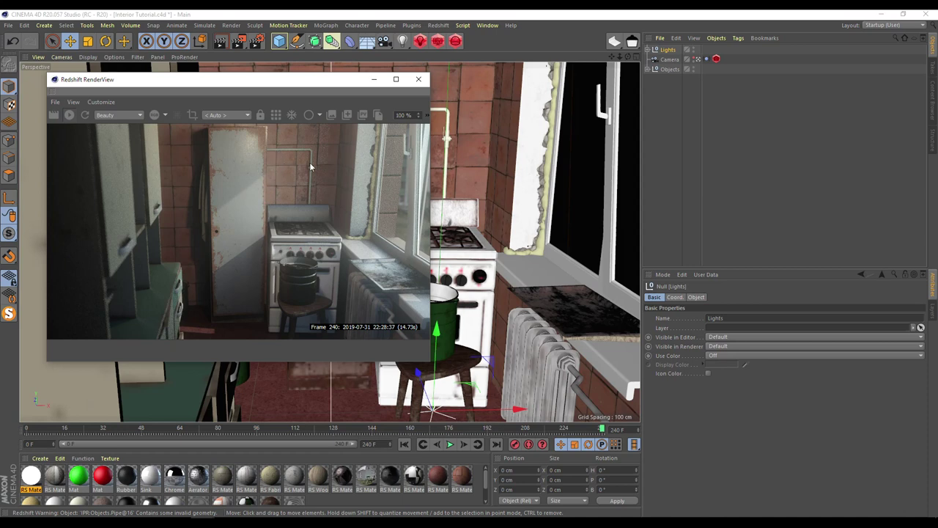
{"action": "left_click_drag", "start_coordinate": [335, 90], "coordinate": [316, 85]}
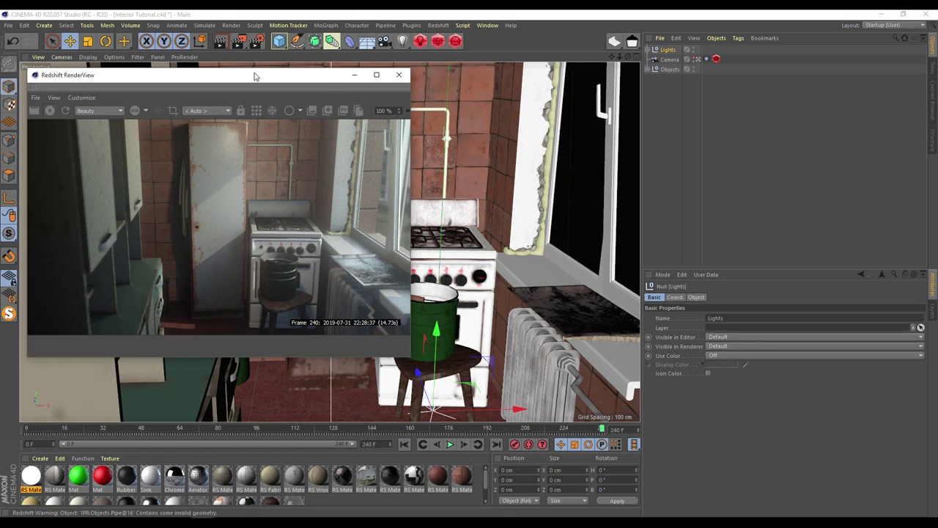
{"action": "mouse_move", "coordinate": [227, 525]}
{"action": "left_click", "coordinate": [398, 76]}
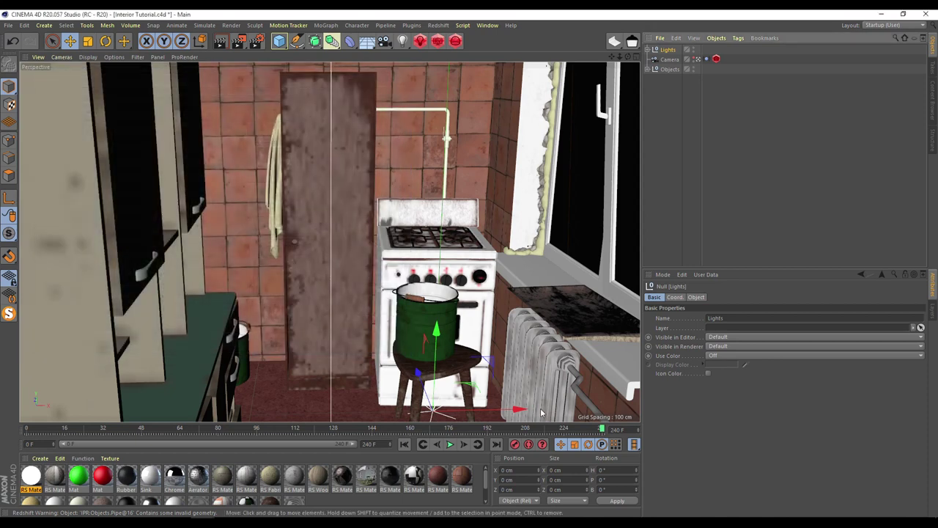
Reopen Redshift RenderView and place it over the viewport, leaving the object list and attributes unobstructed.
{"action": "mouse_move", "coordinate": [598, 432]}
{"action": "left_mouse_down"}
{"action": "mouse_move", "coordinate": [24, 433]}
{"action": "mouse_move", "coordinate": [603, 430]}
{"action": "mouse_move", "coordinate": [188, 430]}
{"action": "mouse_move", "coordinate": [32, 441]}
{"action": "mouse_move", "coordinate": [439, 429]}
{"action": "mouse_move", "coordinate": [100, 426]}
{"action": "mouse_move", "coordinate": [605, 432]}
{"action": "left_mouse_up"}
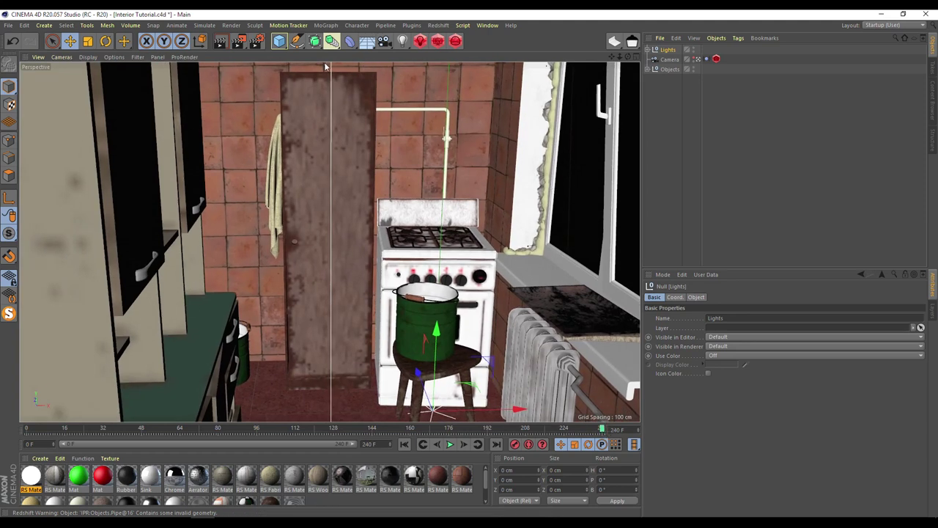
{"action": "left_click", "coordinate": [438, 40]}
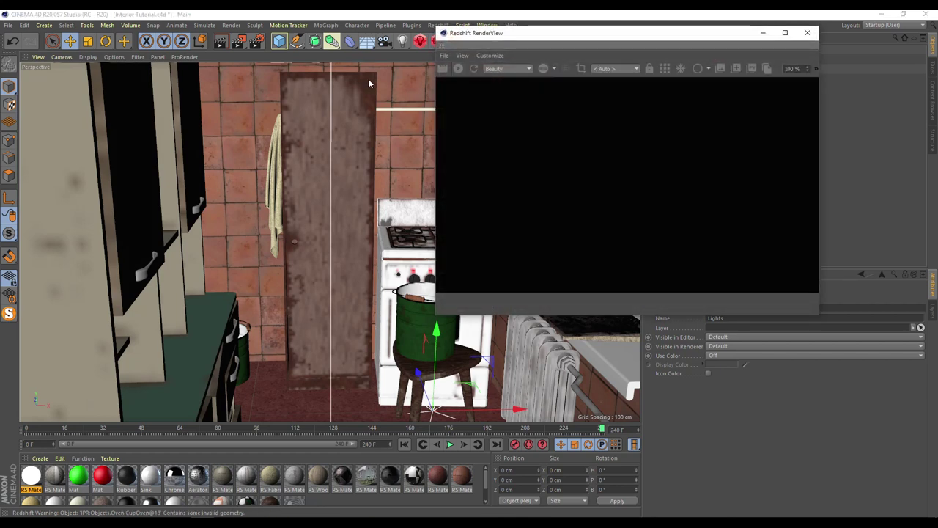
{"action": "left_click_drag", "start_coordinate": [490, 35], "coordinate": [154, 76]}
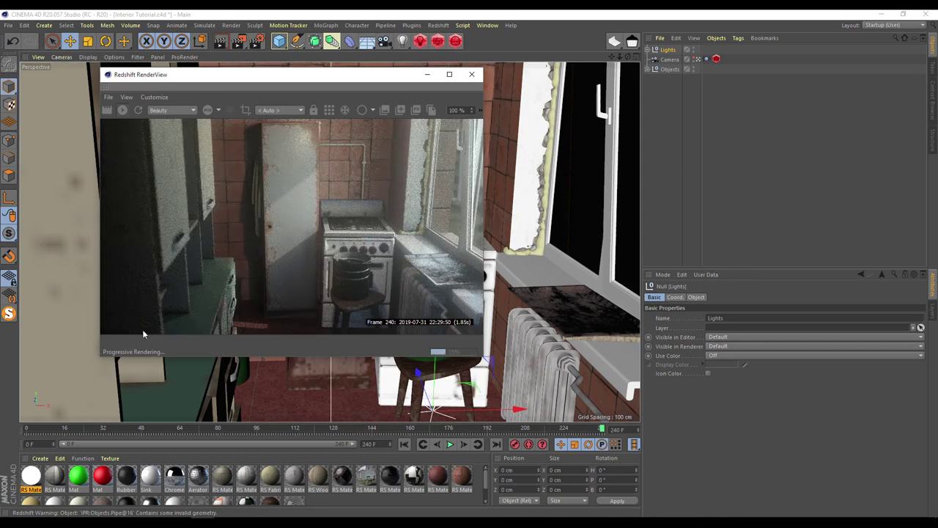
{"action": "left_click_drag", "start_coordinate": [368, 82], "coordinate": [308, 86]}
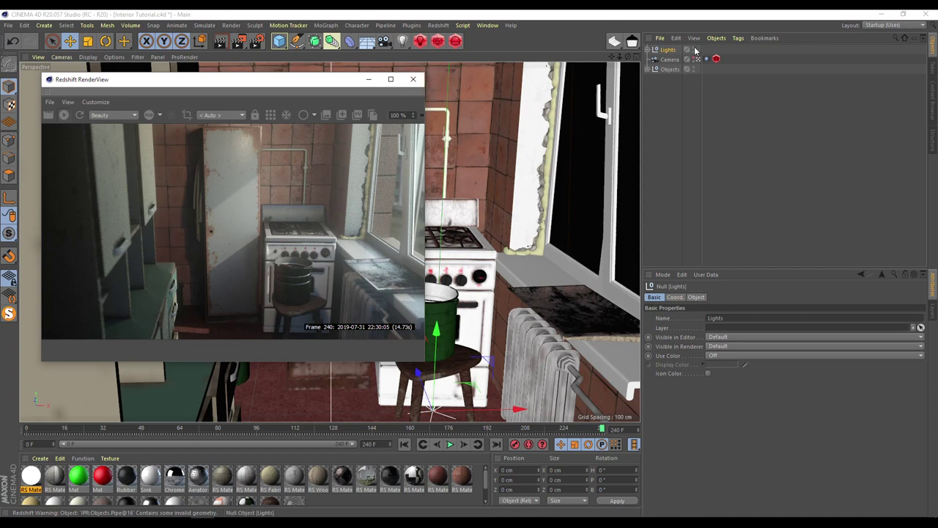
Hide the Lights group in both editor and renderer, and restart the live Redshift render.
{"action": "left_click", "coordinate": [66, 115]}
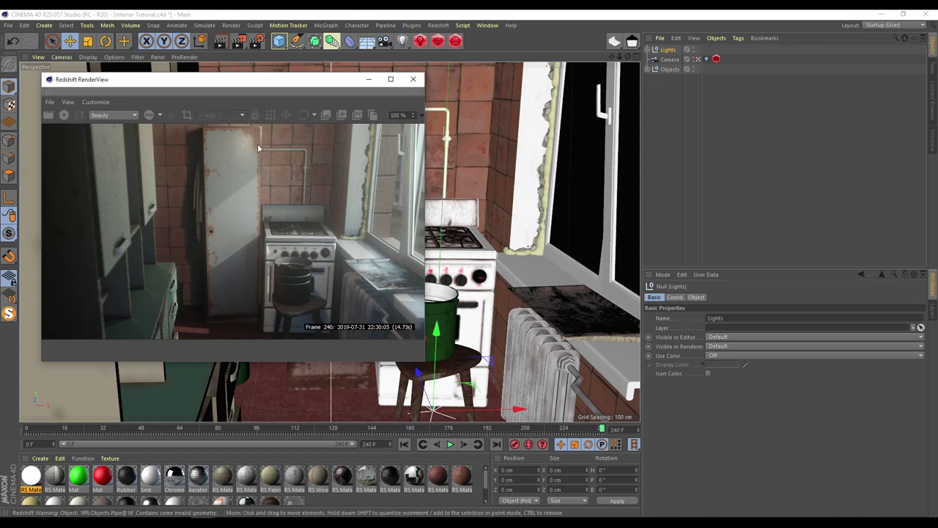
{"action": "left_click", "coordinate": [694, 51], "text": "ctrl"}
{"action": "key", "text": "F9"}
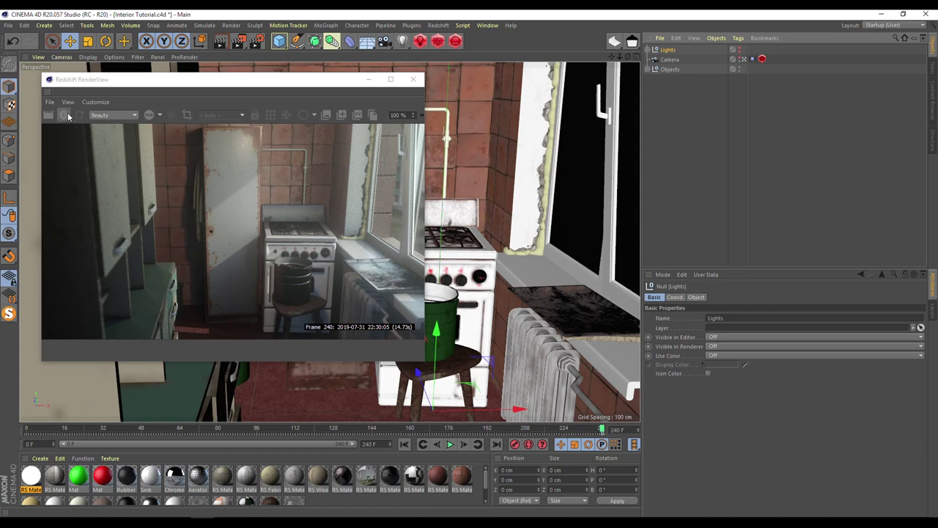
{"action": "left_click", "coordinate": [68, 116]}
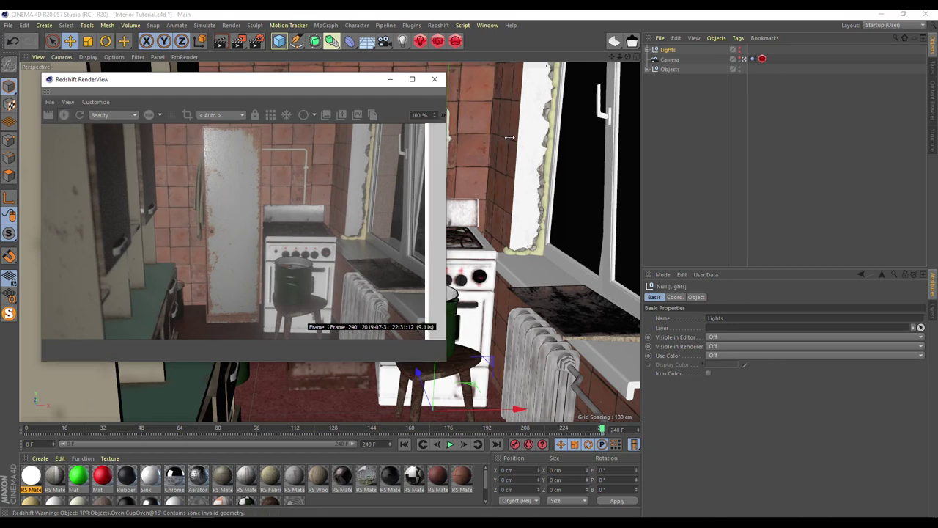
Disable Apply to file output and Enable PostFX in the RenderView display settings, and narrow the render window again.
{"action": "left_click_drag", "start_coordinate": [423, 117], "coordinate": [584, 121]}
{"action": "left_click", "coordinate": [585, 116]}
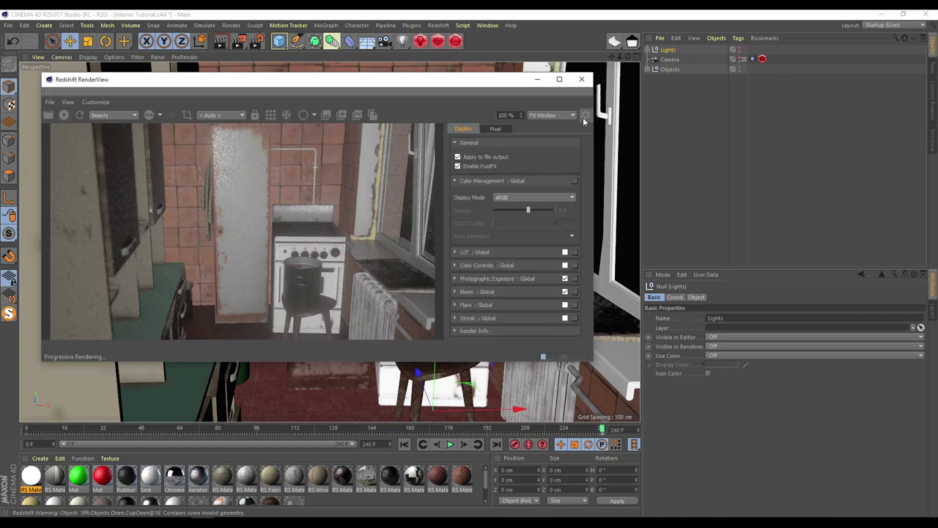
{"action": "left_click", "coordinate": [457, 157]}
{"action": "left_click", "coordinate": [458, 166]}
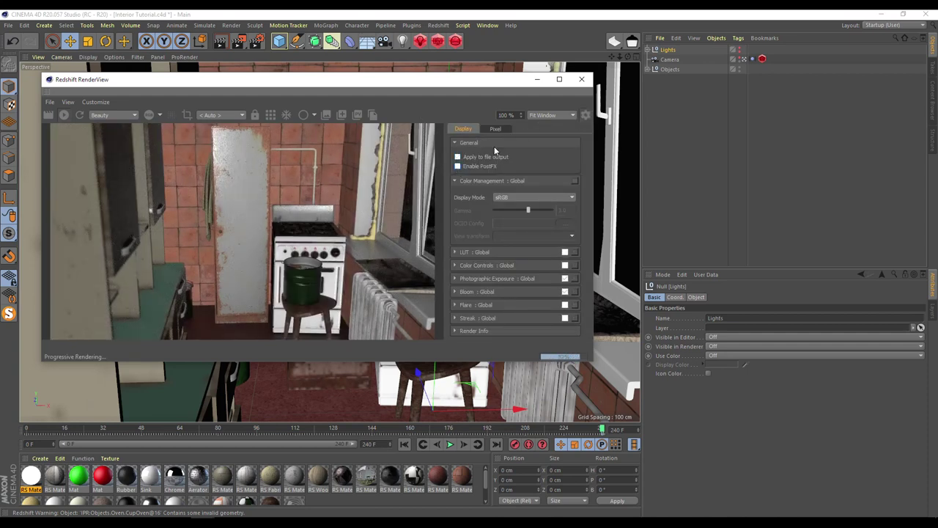
{"action": "left_click", "coordinate": [585, 116]}
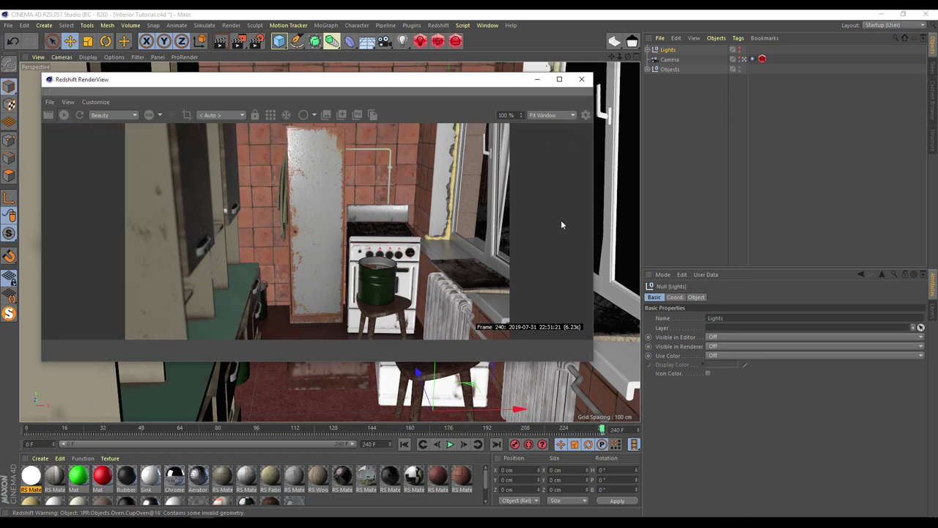
{"action": "left_click_drag", "start_coordinate": [593, 224], "coordinate": [440, 236]}
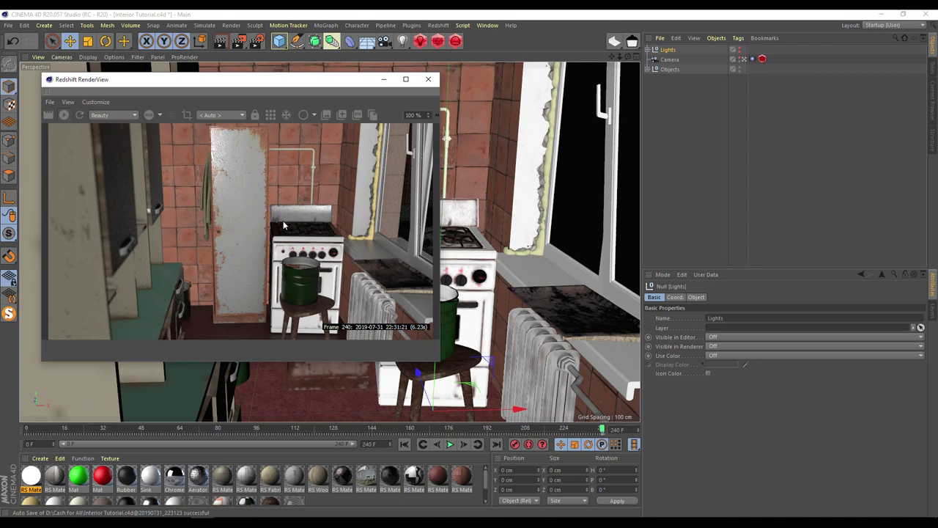
Enable Material Override in the Redshift system render settings.
{"action": "left_click", "coordinate": [256, 42]}
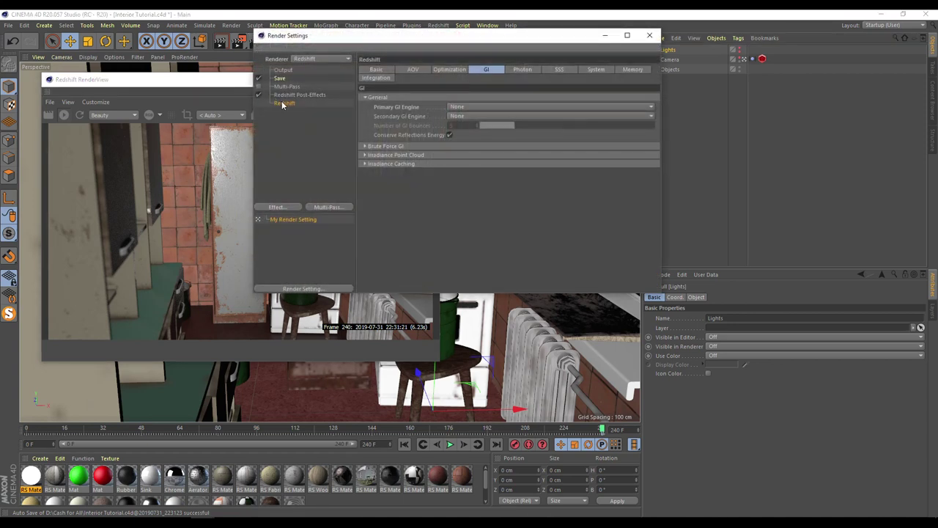
{"action": "left_click", "coordinate": [594, 69]}
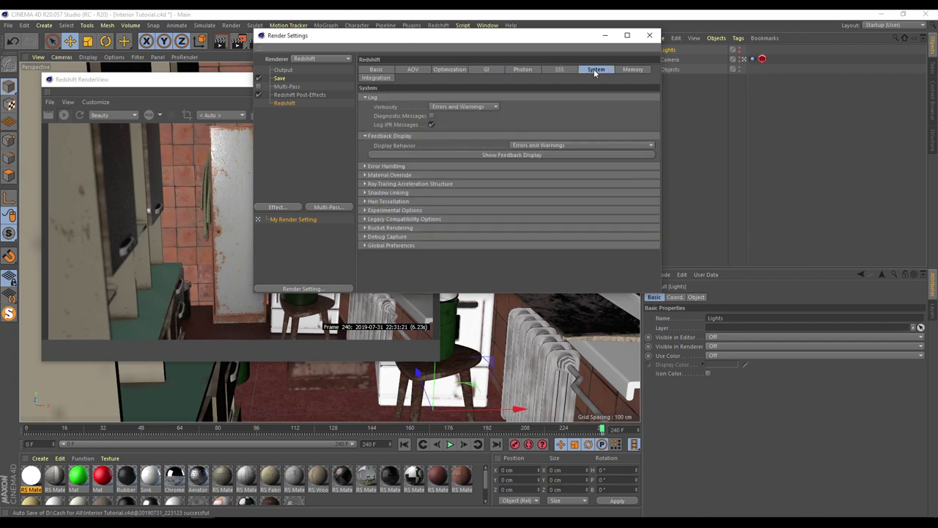
{"action": "left_click", "coordinate": [619, 69]}
{"action": "left_click", "coordinate": [605, 70]}
{"action": "left_click", "coordinate": [366, 176]}
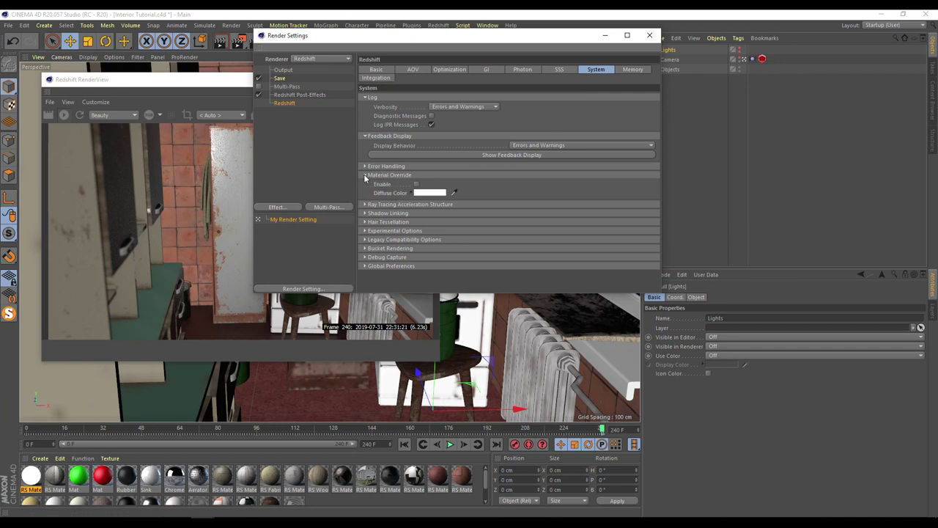
{"action": "left_click_drag", "start_coordinate": [433, 37], "coordinate": [588, 96]}
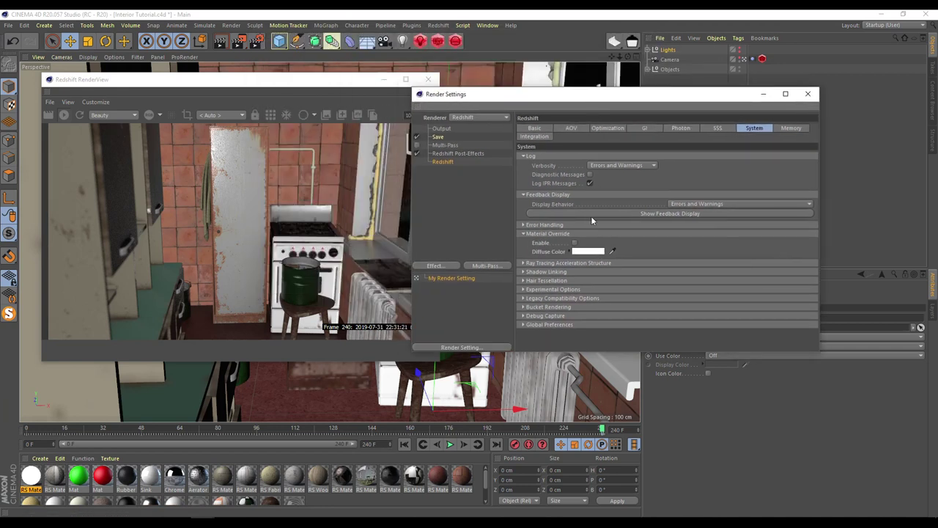
{"action": "left_click", "coordinate": [575, 244]}
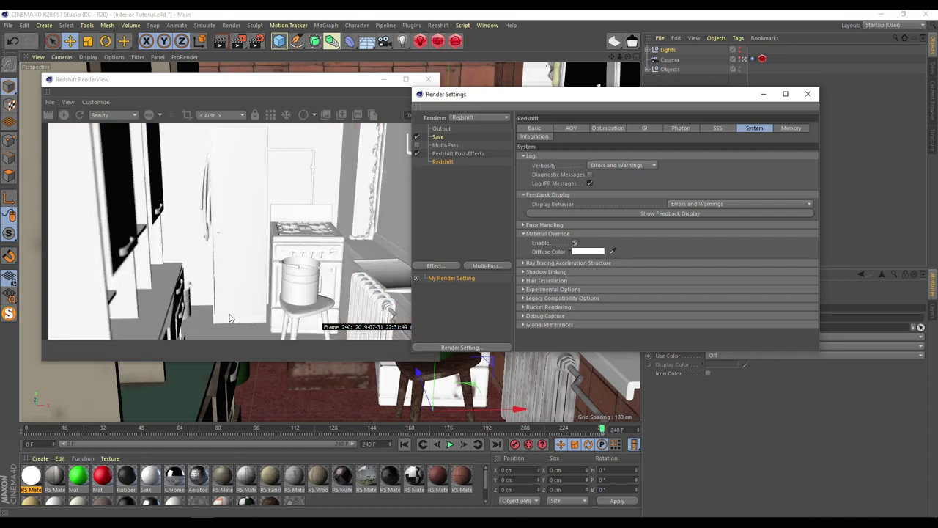
Set the material override's diffuse color to a mid grey and minimize the render settings.
{"action": "left_click", "coordinate": [584, 253]}
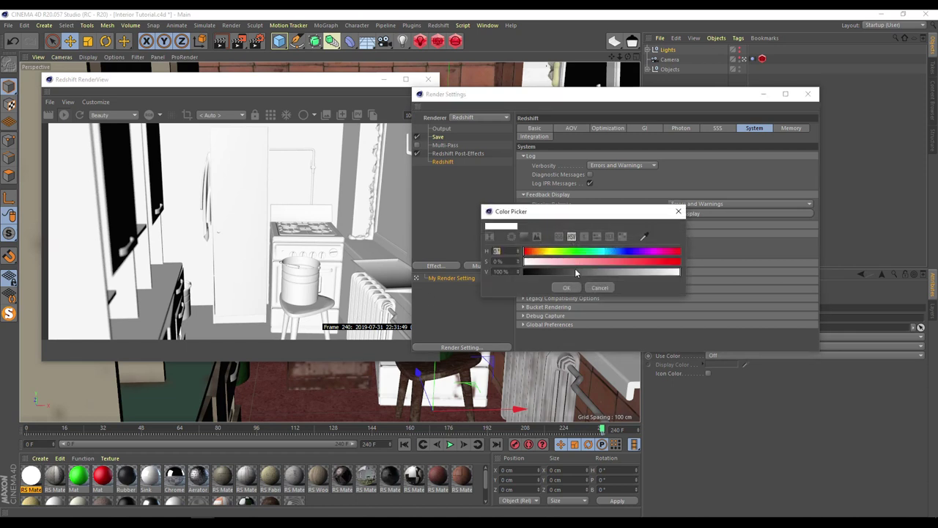
{"action": "left_click", "coordinate": [596, 272]}
{"action": "left_click", "coordinate": [566, 287]}
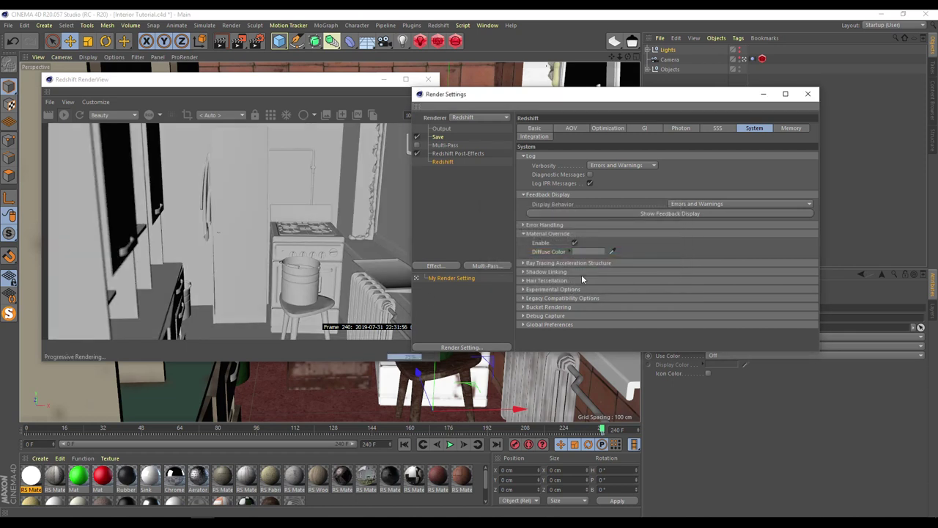
{"action": "left_click_drag", "start_coordinate": [461, 95], "coordinate": [562, 181]}
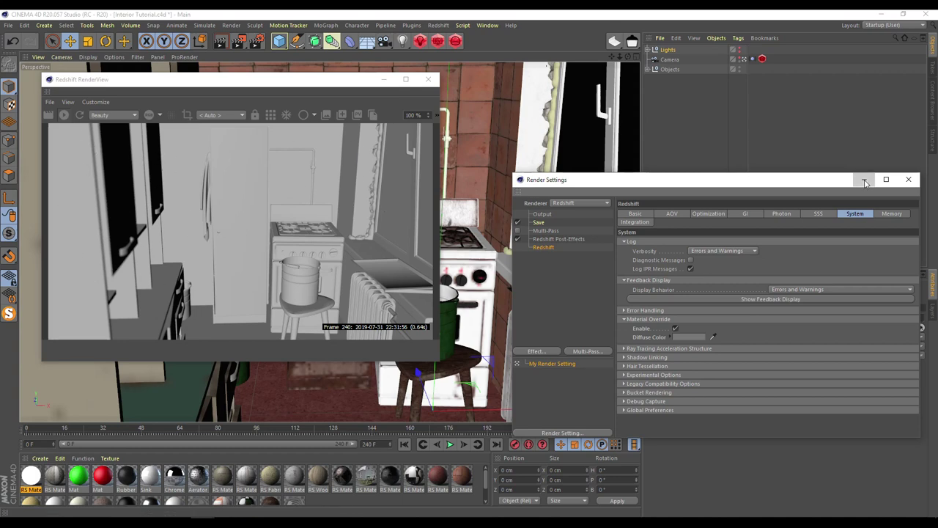
{"action": "left_click", "coordinate": [100, 215]}
Switch the Bokeh override of the camera's Redshift tag off and back on to compare the depth-of-field blur.
{"action": "left_click", "coordinate": [762, 59]}
{"action": "left_click", "coordinate": [762, 298]}
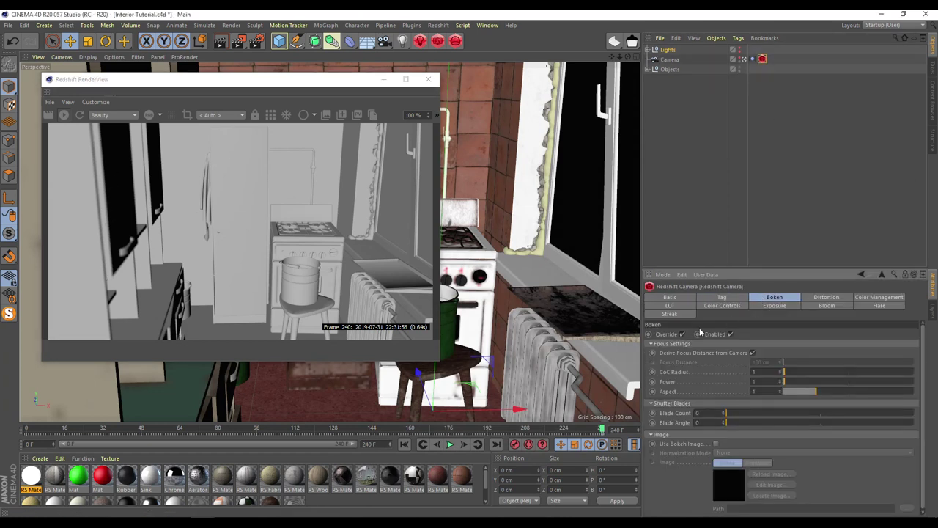
{"action": "left_click", "coordinate": [682, 334]}
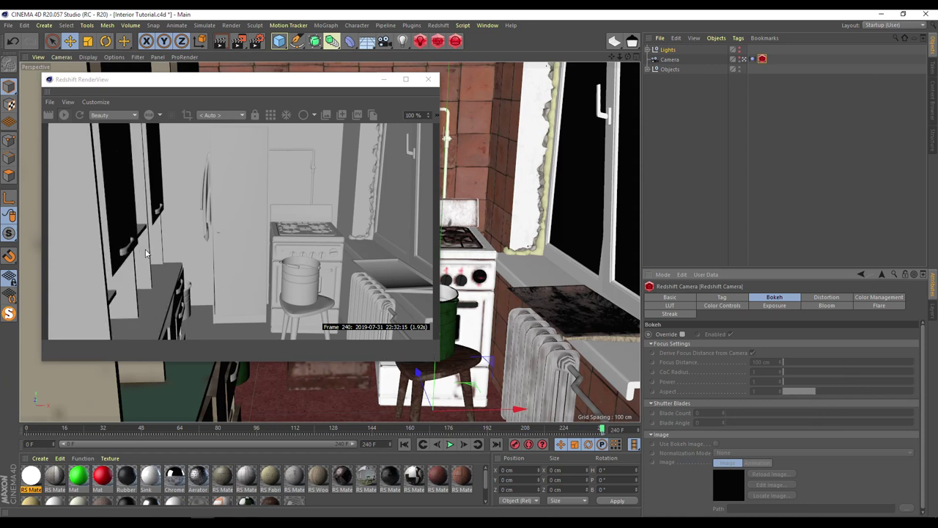
{"action": "left_click", "coordinate": [683, 334]}
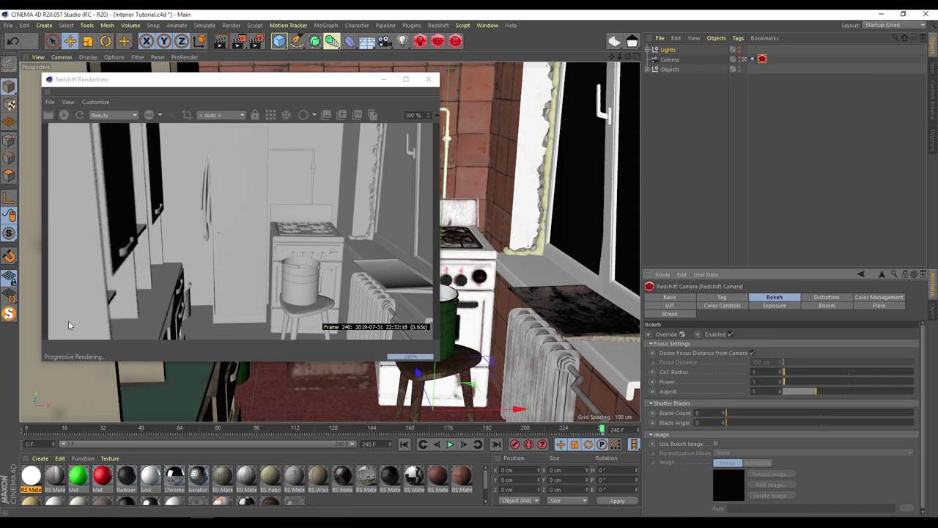
Turn Material Override off in the Redshift system render settings and close the settings window.
{"action": "mouse_move", "coordinate": [336, 459]}
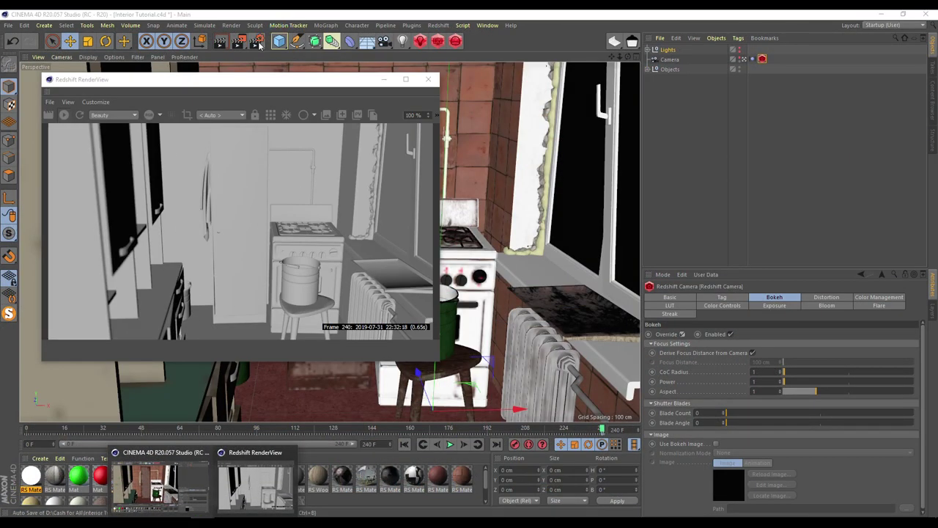
{"action": "key", "text": "ctrl+b"}
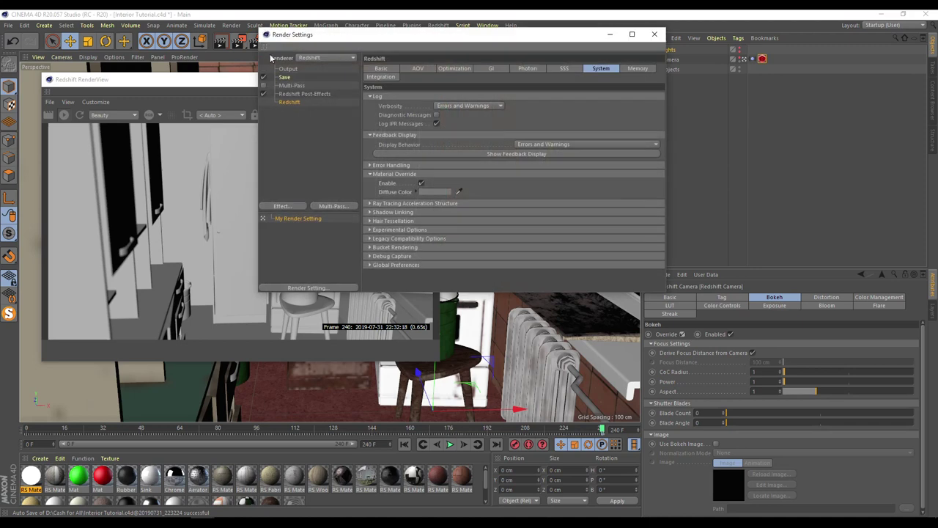
{"action": "left_click", "coordinate": [421, 183]}
{"action": "left_click", "coordinate": [374, 175]}
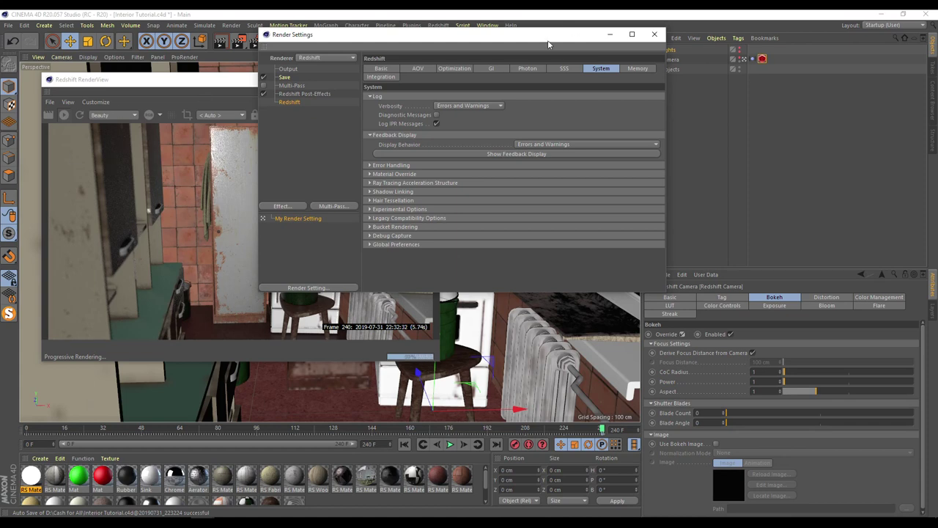
{"action": "left_click", "coordinate": [654, 35]}
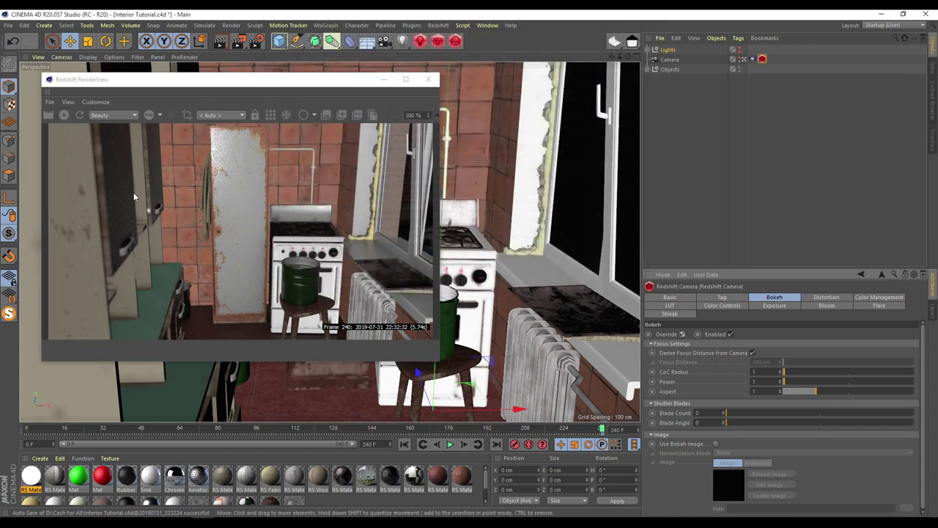
Close the RenderView, open the shader graph of RS Material.20, and expand the Textures nodes to locate WireFrame.
{"action": "left_click", "coordinate": [28, 477]}
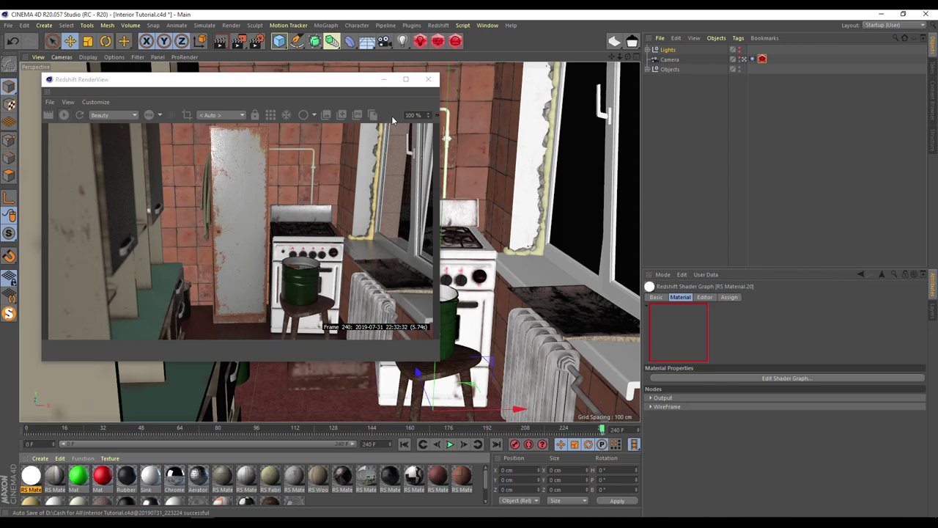
{"action": "left_click_drag", "start_coordinate": [390, 74], "coordinate": [605, 139]}
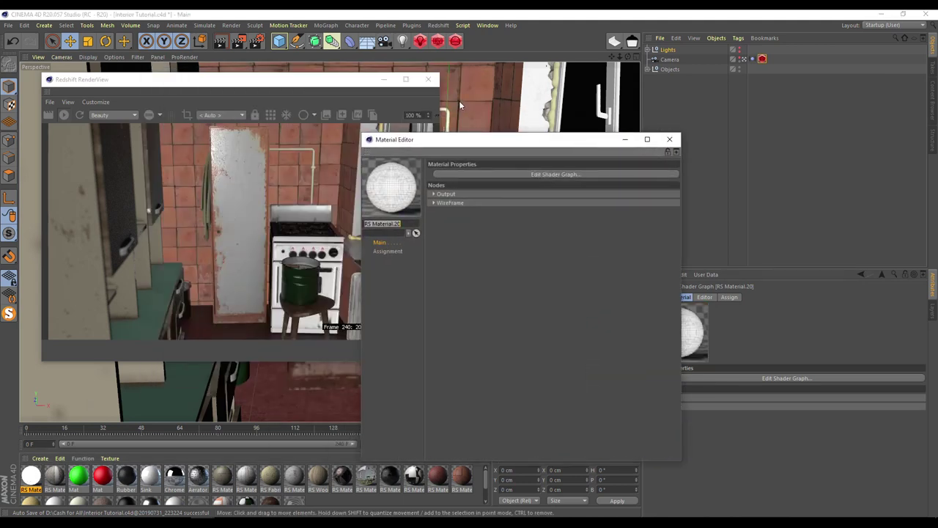
{"action": "left_click", "coordinate": [429, 78]}
{"action": "left_click", "coordinate": [512, 174]}
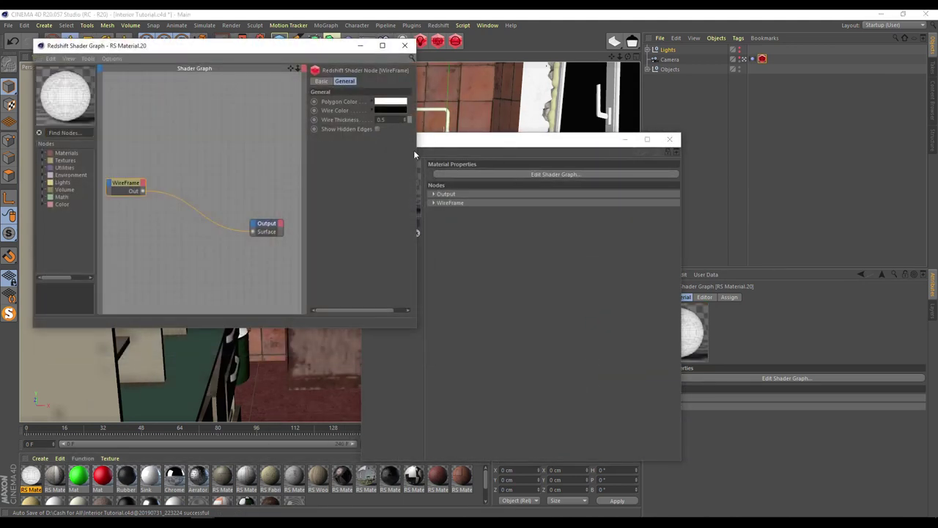
{"action": "left_click_drag", "start_coordinate": [415, 152], "coordinate": [791, 182]}
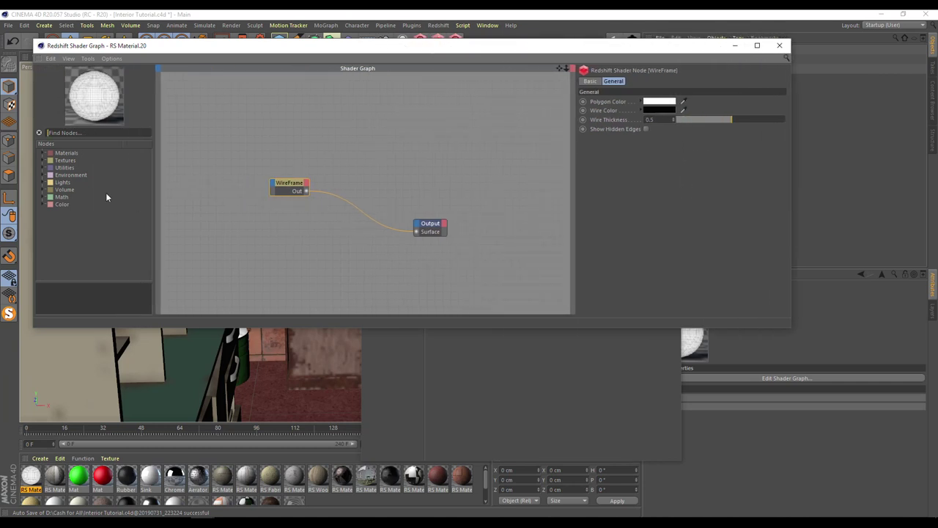
{"action": "left_click", "coordinate": [43, 160]}
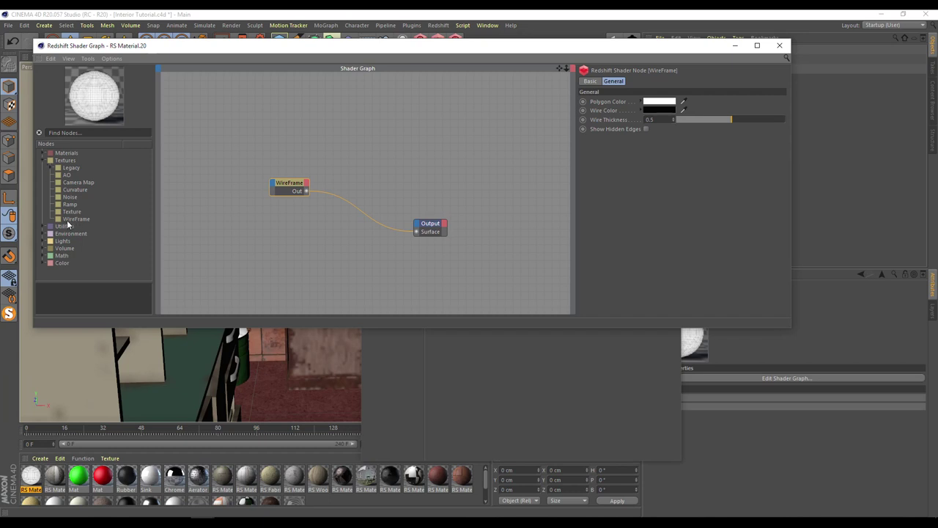
Leave the RS Material.20 shader graph, start a new empty project and add a sphere.
{"action": "left_click_drag", "start_coordinate": [296, 186], "coordinate": [244, 167]}
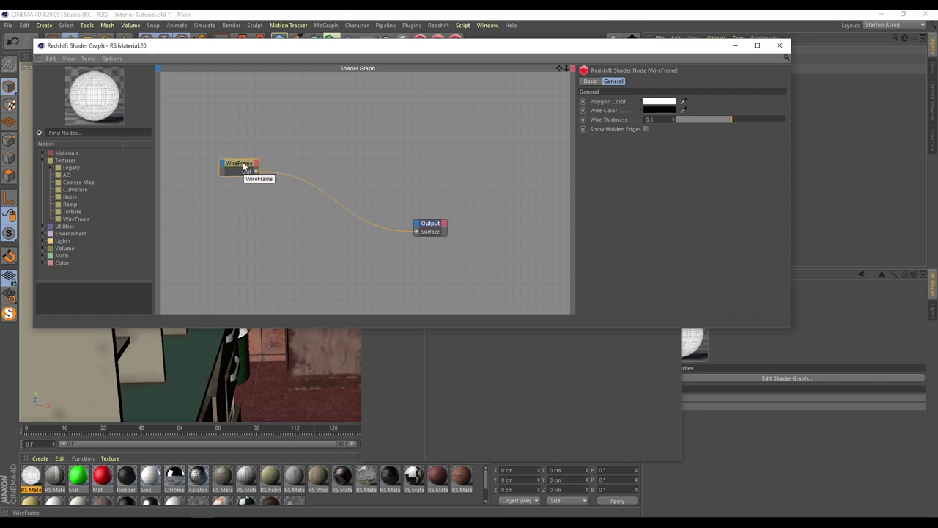
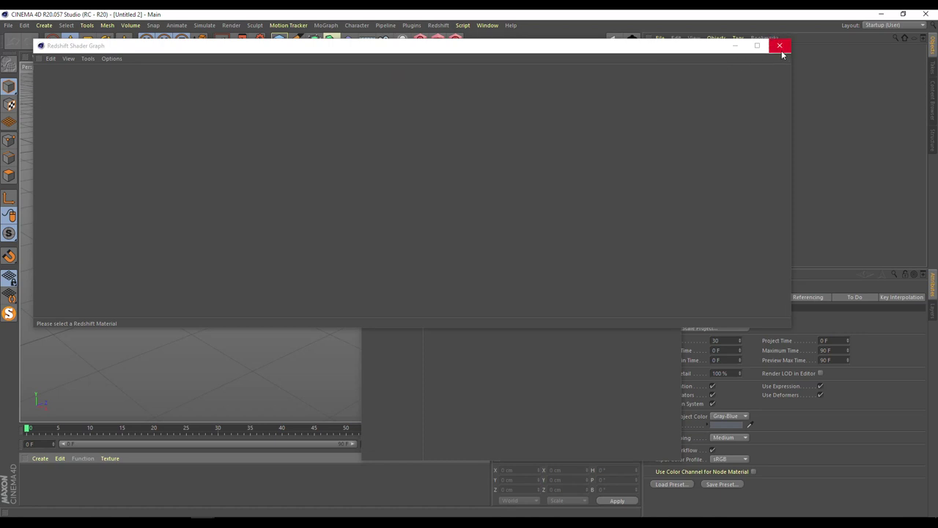
{"action": "left_click", "coordinate": [675, 138]}
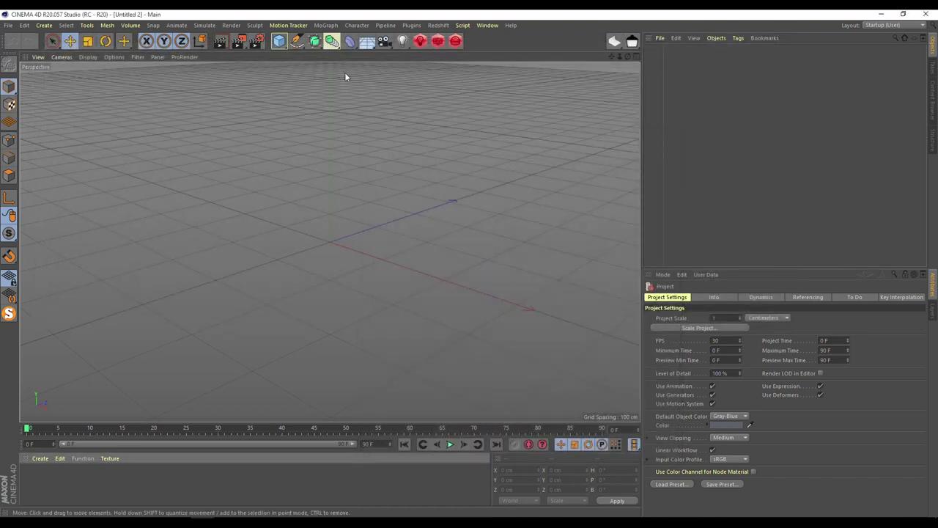
{"action": "left_click", "coordinate": [278, 41]}
{"action": "left_click", "coordinate": [478, 74]}
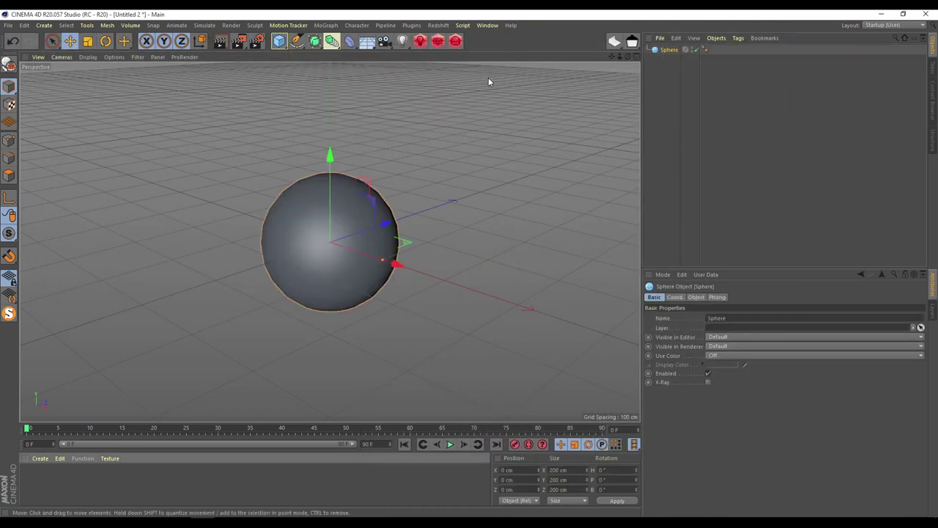
Set the new project's renderer to Redshift and close the render settings.
{"action": "left_click", "coordinate": [258, 41]}
{"action": "left_click", "coordinate": [306, 56]}
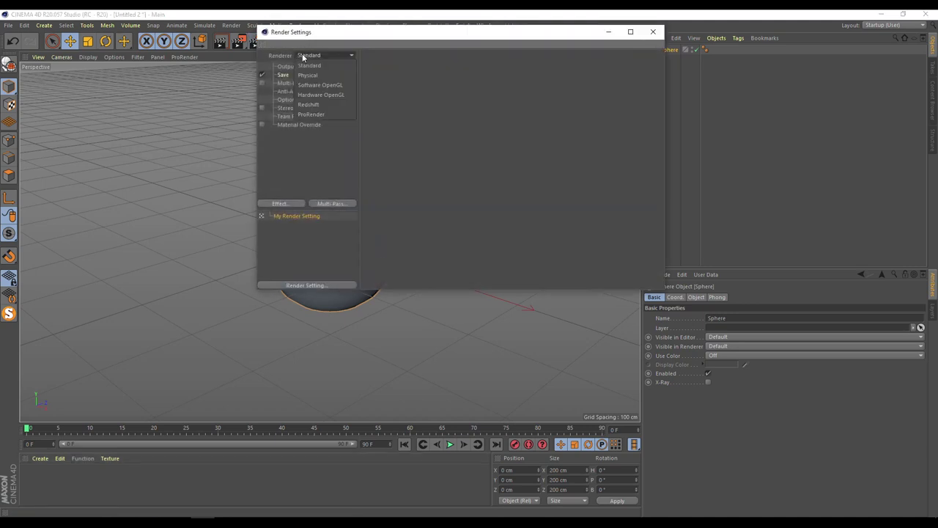
{"action": "left_click", "coordinate": [323, 107]}
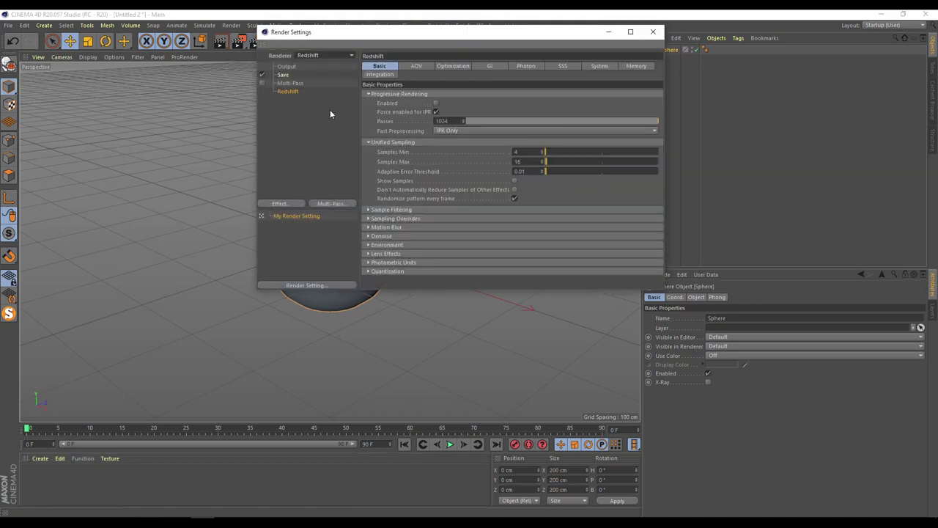
{"action": "left_click", "coordinate": [653, 33]}
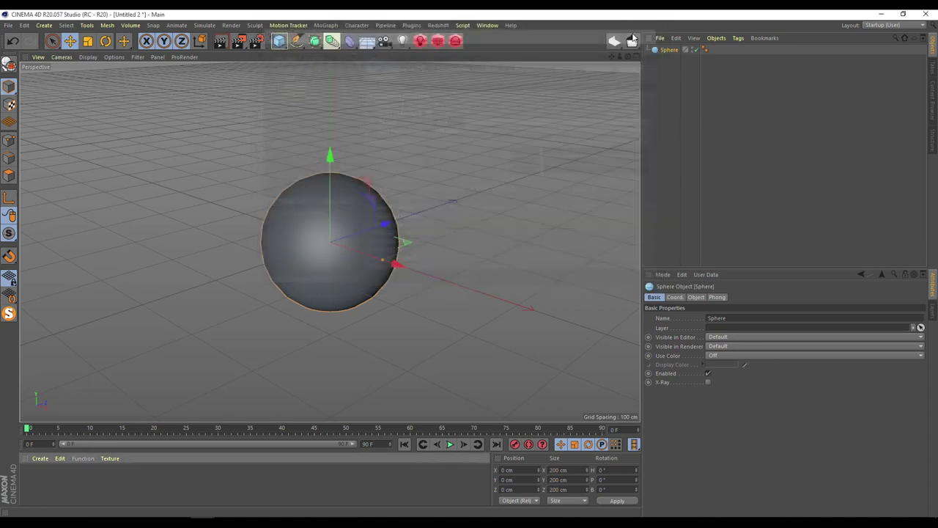
Create a Redshift material and apply it to the sphere.
{"action": "left_click", "coordinate": [39, 459]}
{"action": "mouse_move", "coordinate": [110, 355]}
{"action": "mouse_move", "coordinate": [162, 355]}
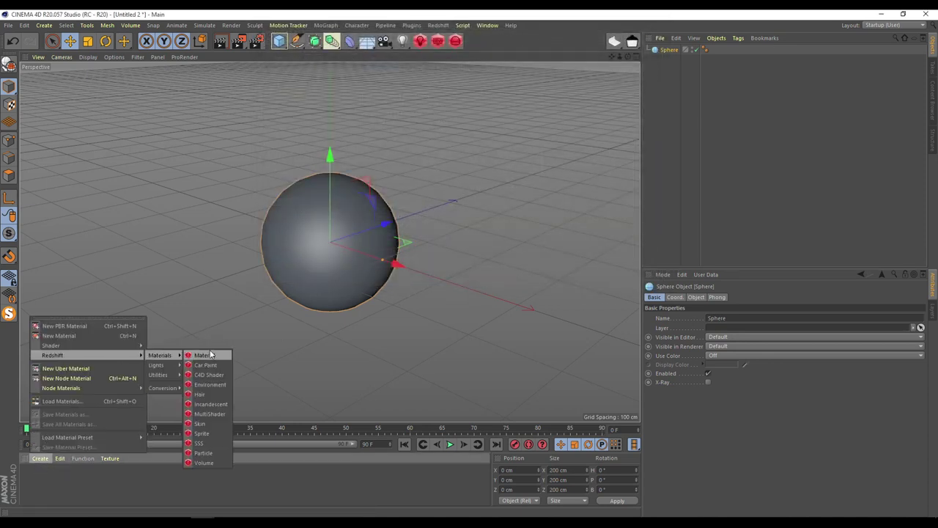
{"action": "left_click", "coordinate": [203, 355]}
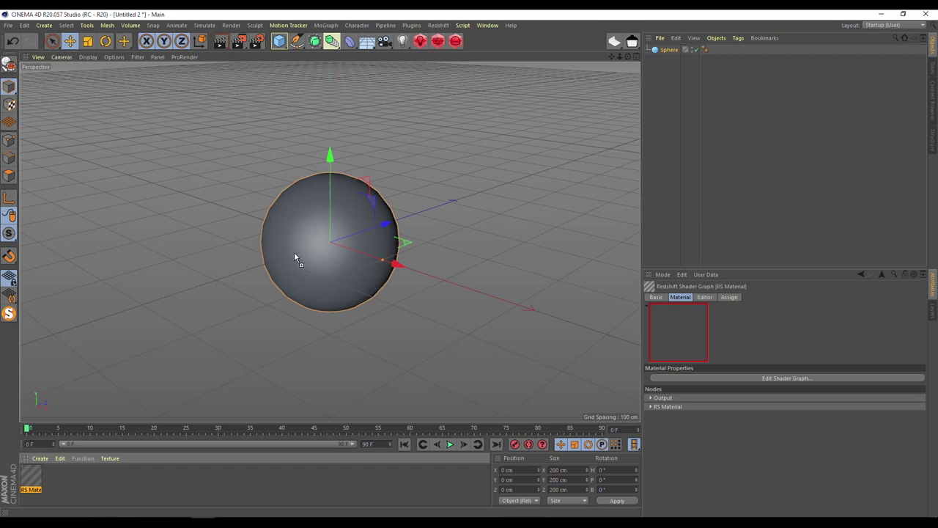
{"action": "left_click_drag", "start_coordinate": [295, 258], "coordinate": [295, 258]}
Start the interactive render of the sphere in the Redshift RenderView and frame the sphere larger.
{"action": "left_click", "coordinate": [437, 41]}
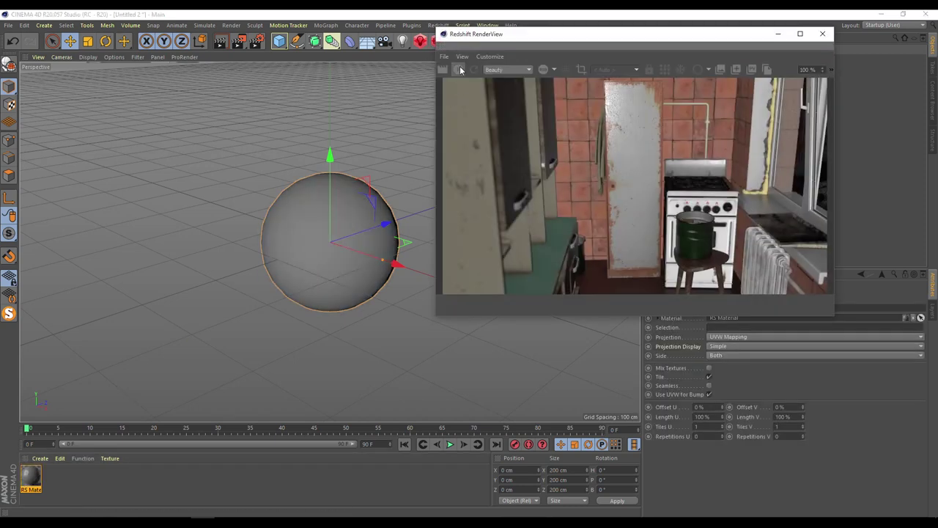
{"action": "left_click", "coordinate": [460, 69]}
{"action": "scroll", "coordinate": [343, 179], "scroll_direction": "up", "scroll_amount": 5}
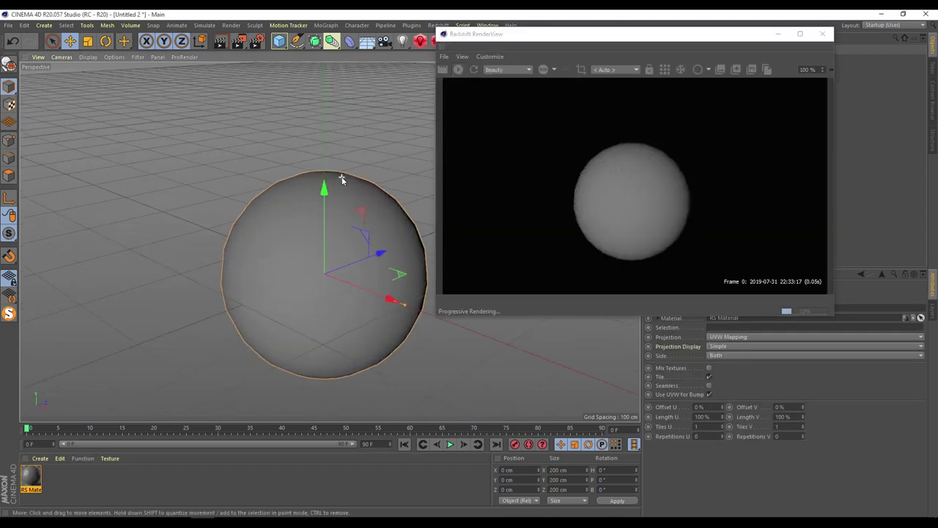
Open the RS Material's shader graph, arrange it beside the RenderView and close the Material Editor.
{"action": "double_click", "coordinate": [42, 481]}
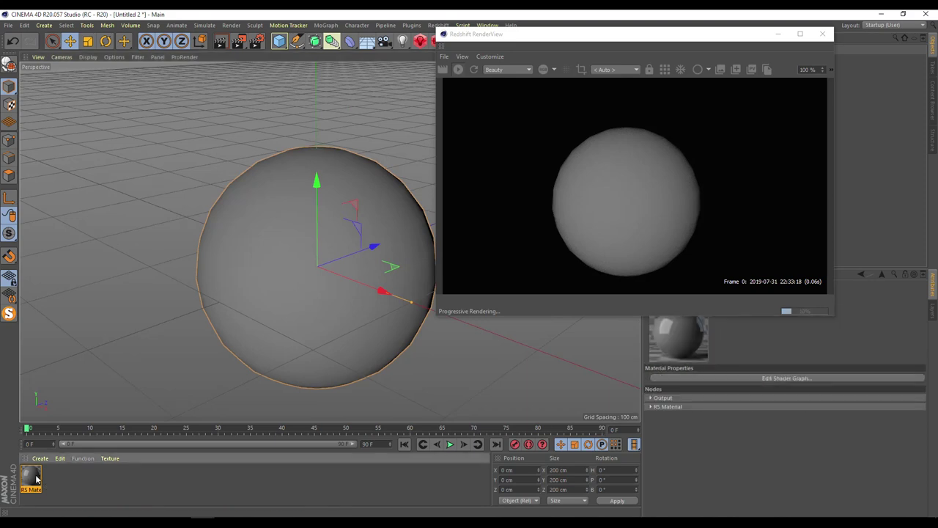
{"action": "left_click_drag", "start_coordinate": [558, 41], "coordinate": [143, 35]}
{"action": "left_click", "coordinate": [431, 181]}
{"action": "left_click", "coordinate": [408, 110]}
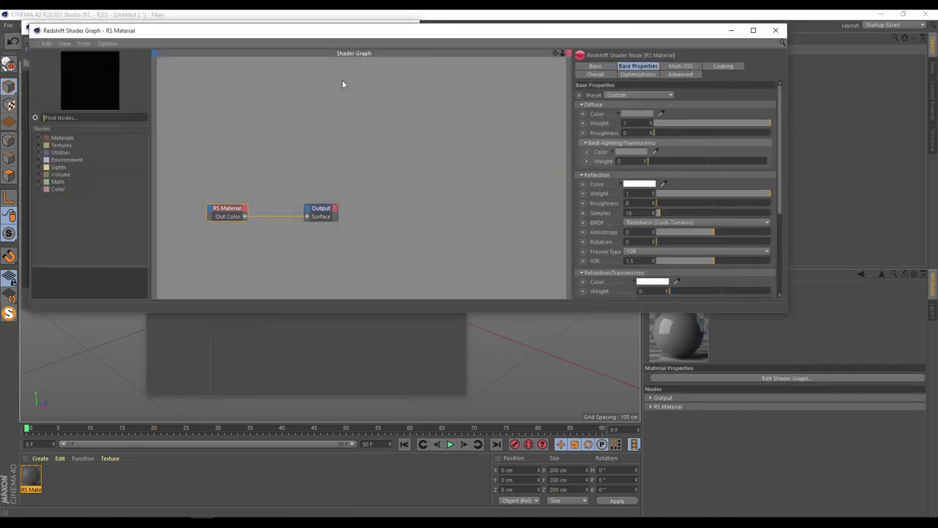
{"action": "left_click_drag", "start_coordinate": [324, 32], "coordinate": [471, 229]}
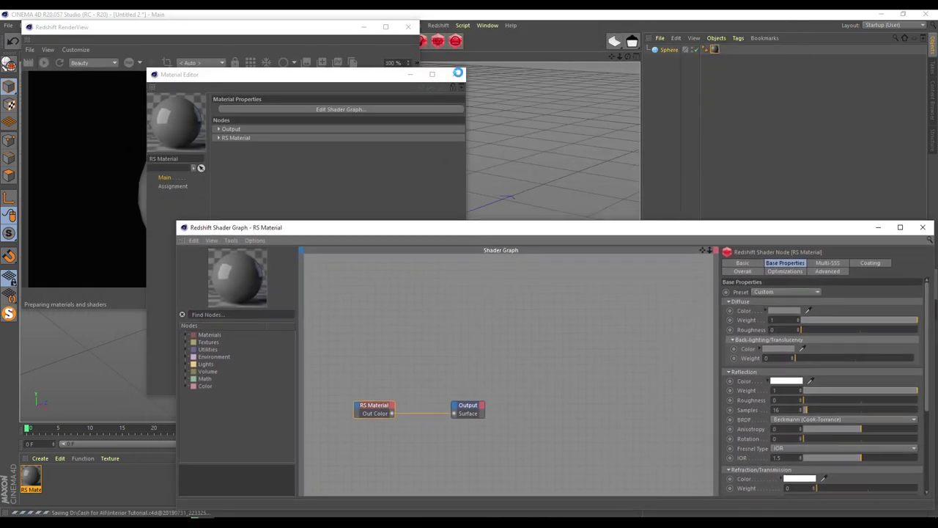
{"action": "left_click", "coordinate": [454, 74]}
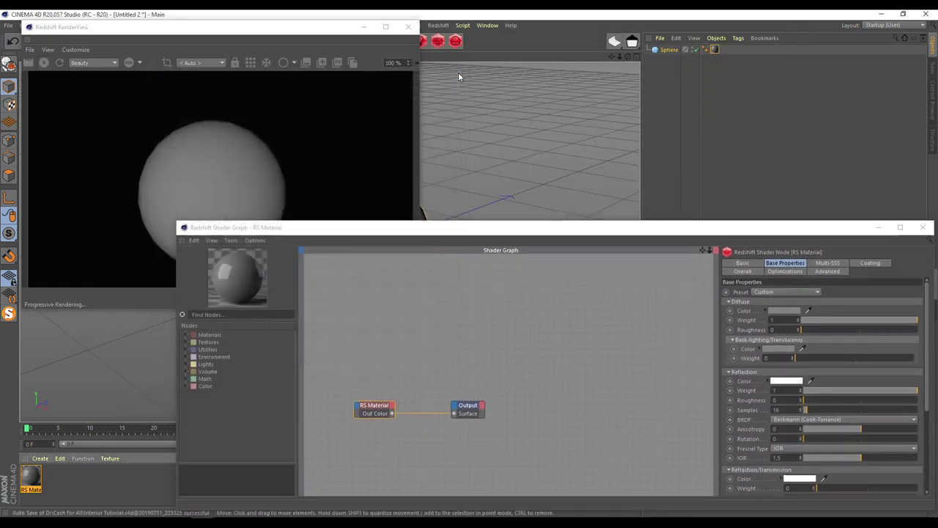
Add a WireFrame texture node, connect it to the Output's Surface and turn off Show Hidden Edges.
{"action": "left_click", "coordinate": [186, 342]}
{"action": "left_click_drag", "start_coordinate": [220, 401], "coordinate": [455, 413]}
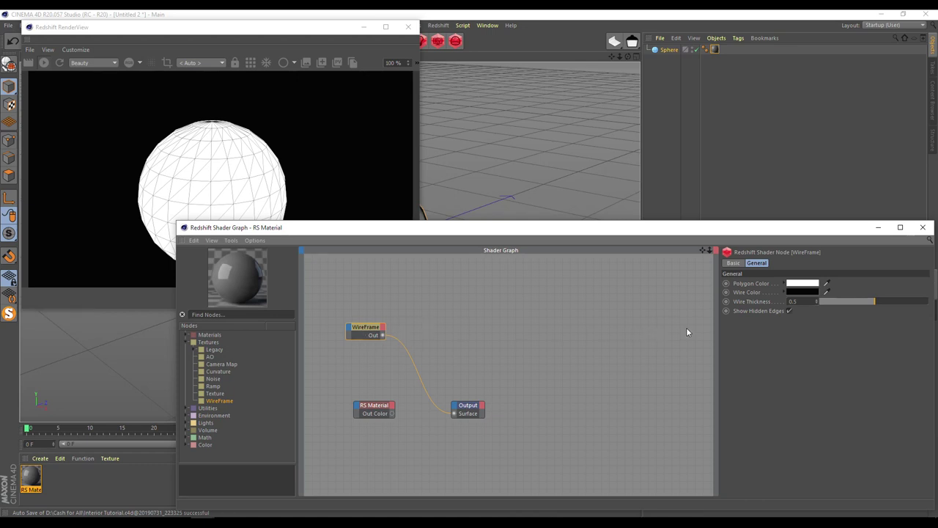
{"action": "left_click", "coordinate": [788, 311]}
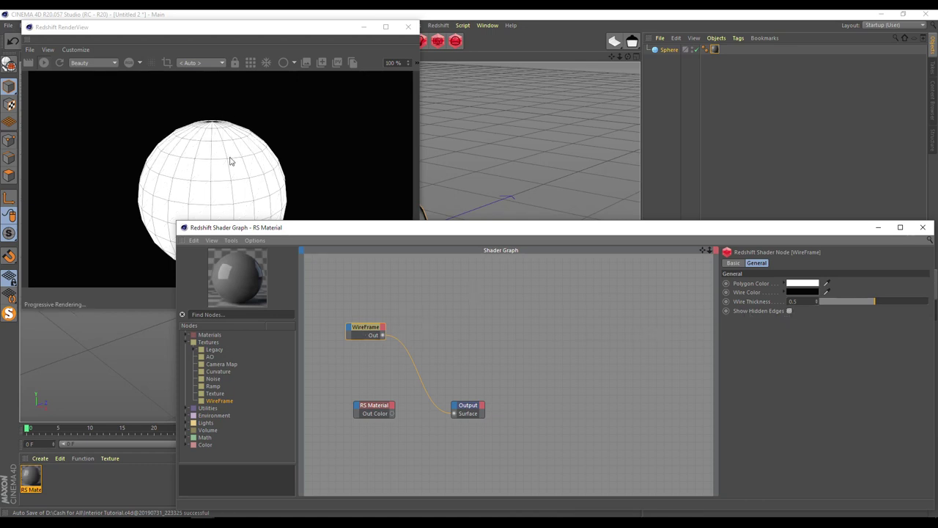
Try wire thicknesses of 1 and 10 on the WireFrame node, and restore the value to 0.5.
{"action": "key", "text": "Return"}
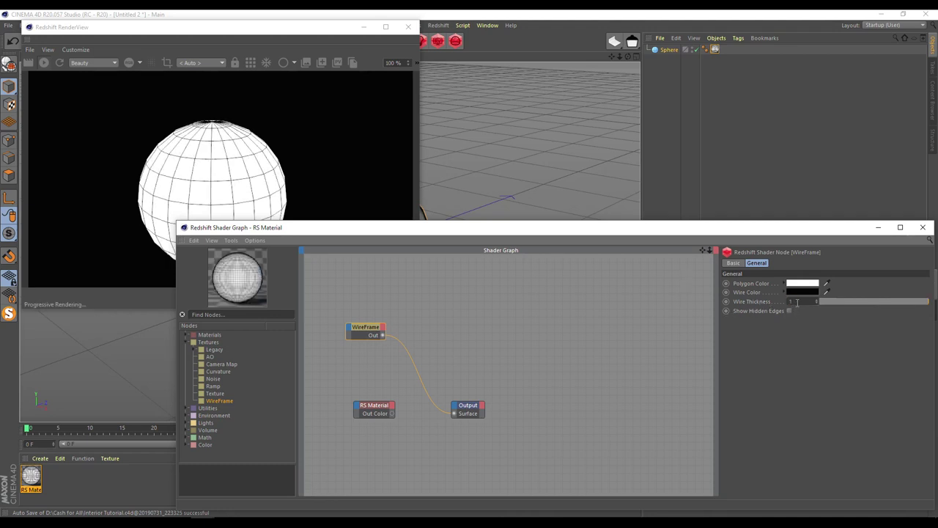
{"action": "type", "text": "10"}
{"action": "key", "text": "Return"}
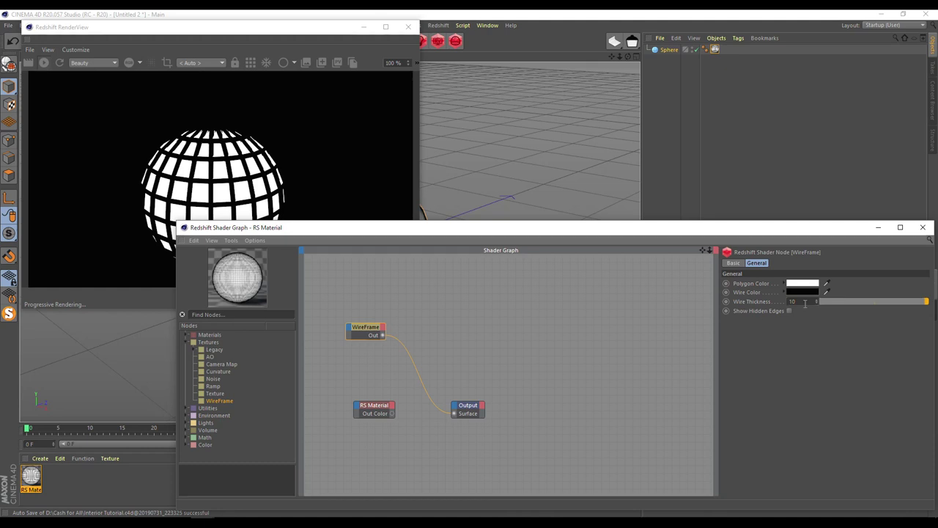
{"action": "type", "text": "0.5"}
{"action": "key", "text": "Return"}
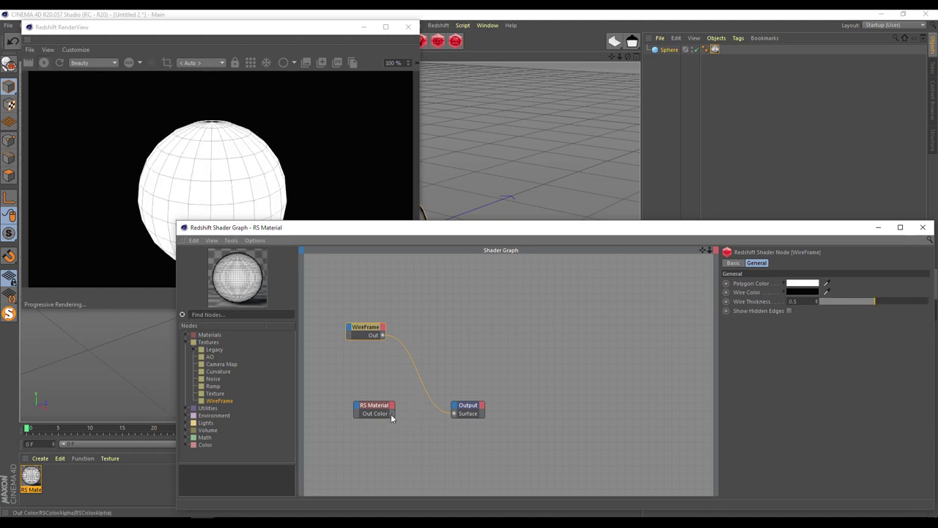
Reconnect RS Material to the Output's Surface, plug WireFrame into its Diffuse Color and review the material's base properties.
{"action": "left_click_drag", "start_coordinate": [453, 416], "coordinate": [453, 414]}
{"action": "left_click_drag", "start_coordinate": [381, 335], "coordinate": [355, 405]}
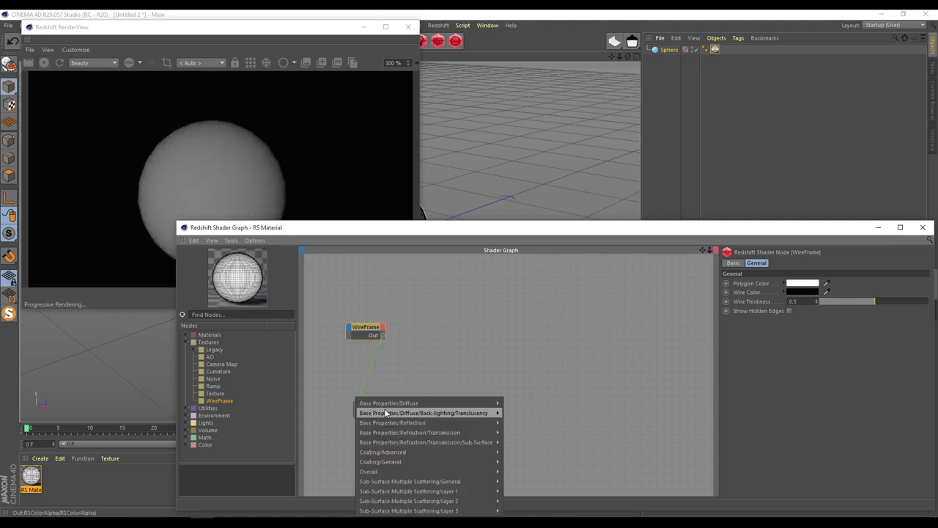
{"action": "left_click", "coordinate": [513, 407]}
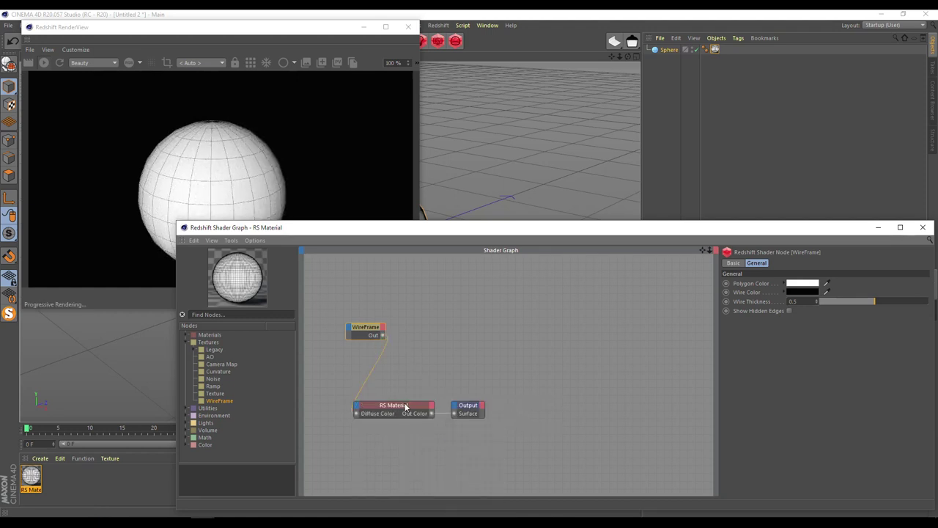
{"action": "left_click", "coordinate": [405, 406]}
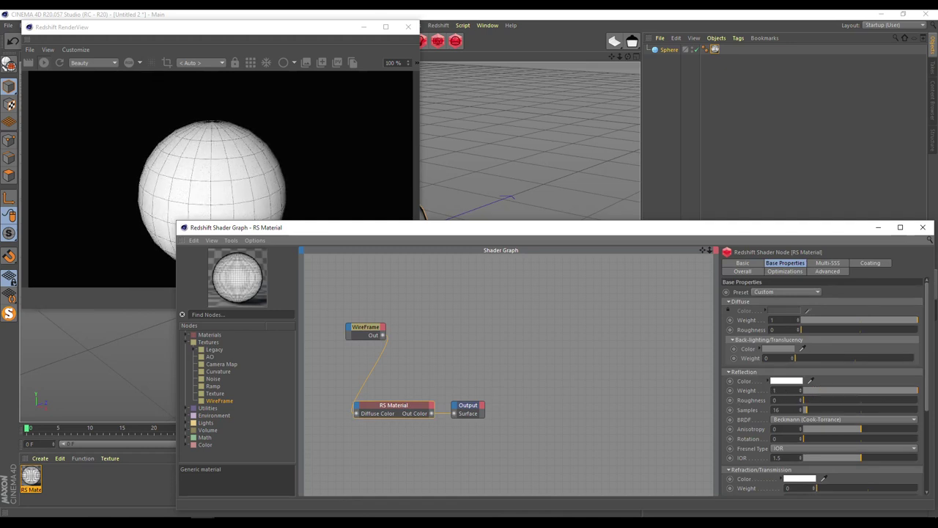
{"action": "left_click_drag", "start_coordinate": [832, 490], "coordinate": [812, 494]}
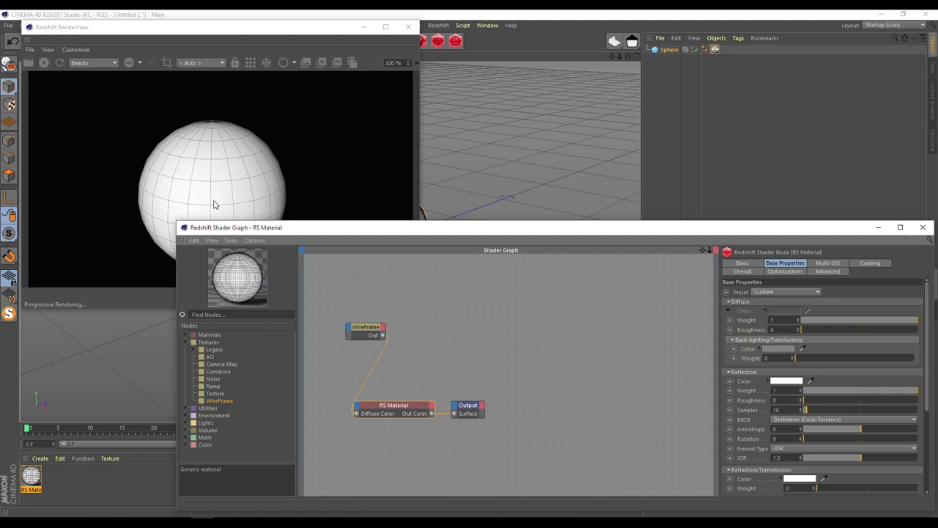
Snapshot the diffuse-connected render, wire WireFrame directly to the Output's Surface, take a second snapshot and compare the two.
{"action": "left_click", "coordinate": [319, 63]}
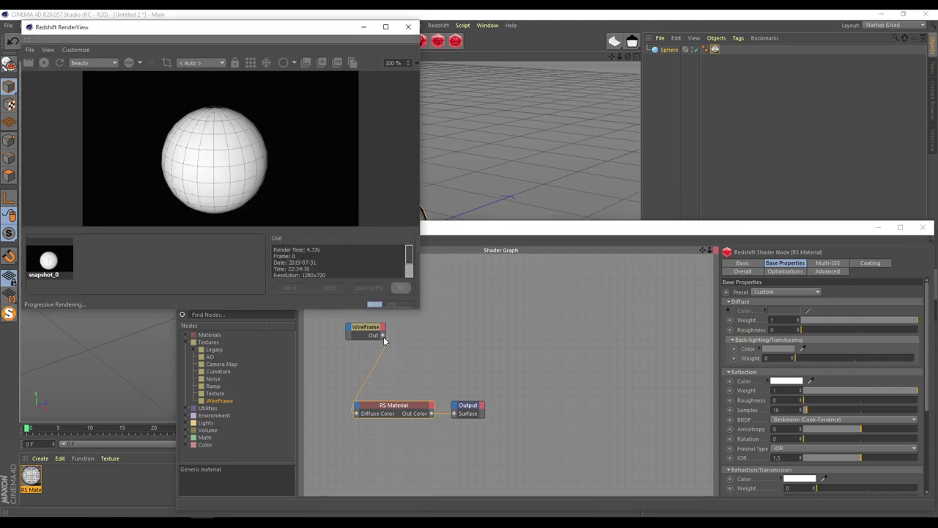
{"action": "left_click", "coordinate": [454, 414]}
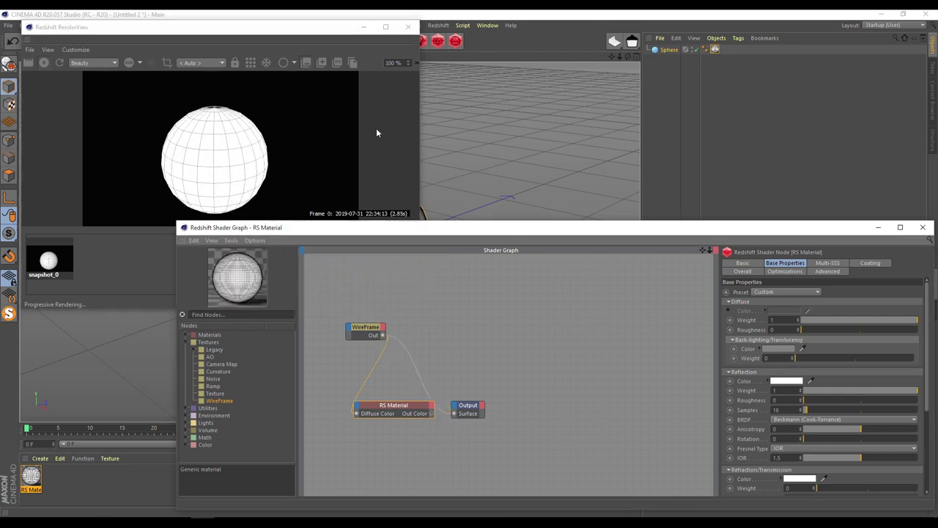
{"action": "left_click", "coordinate": [325, 63]}
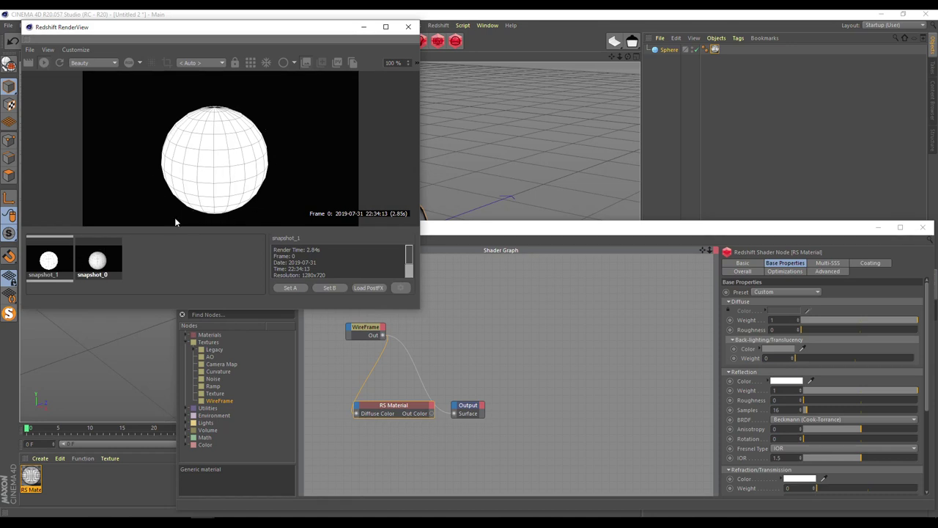
{"action": "left_click", "coordinate": [110, 260]}
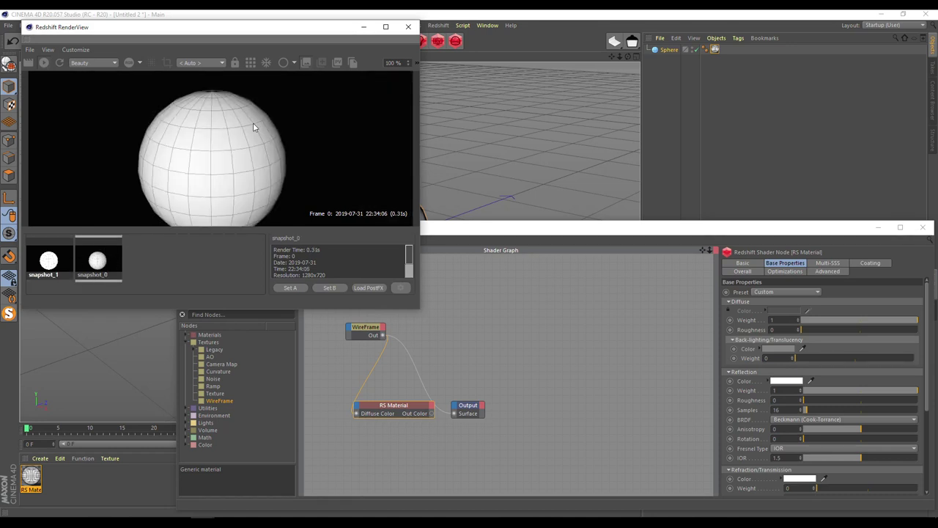
Close the RenderView and shader graph, and switch back to the Interior Tutorial.c4d project.
{"action": "left_click", "coordinate": [408, 27]}
{"action": "left_click", "coordinate": [922, 227]}
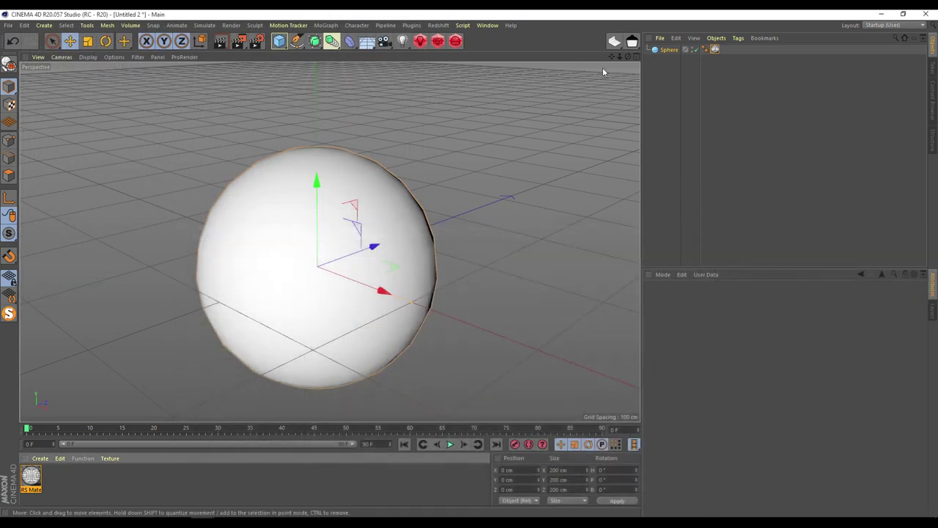
{"action": "left_click", "coordinate": [488, 25]}
{"action": "left_click", "coordinate": [517, 283]}
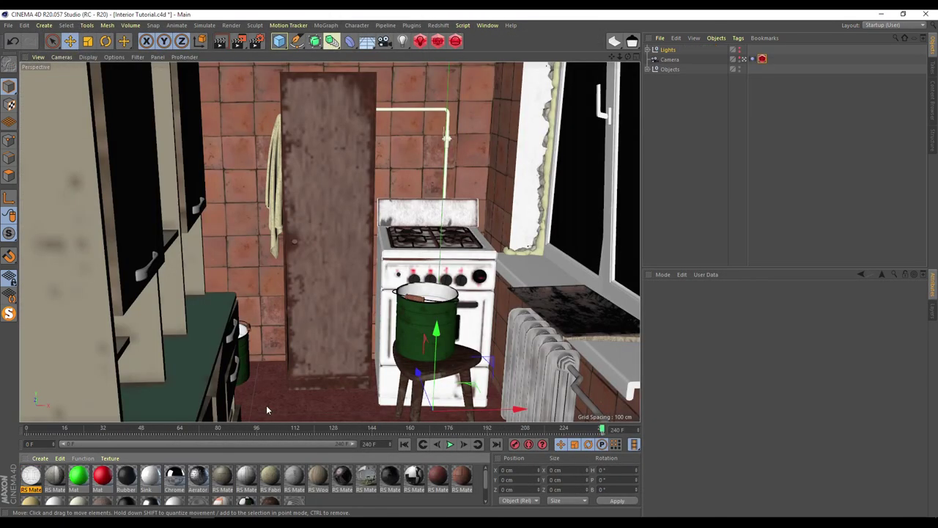
In RS Material.20's shader graph, add a Material node and connect its Out Color to the Output's Surface.
{"action": "double_click", "coordinate": [31, 475]}
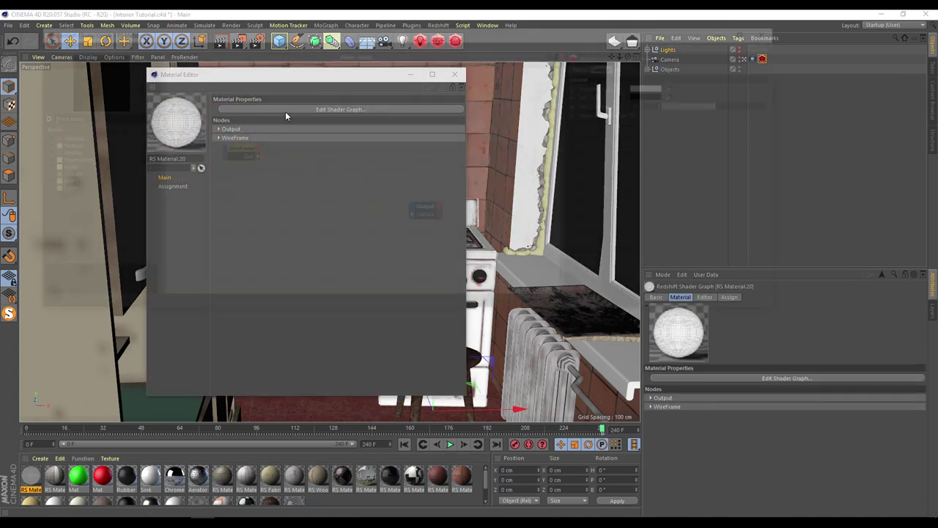
{"action": "left_click", "coordinate": [285, 111]}
{"action": "left_click", "coordinate": [39, 146]}
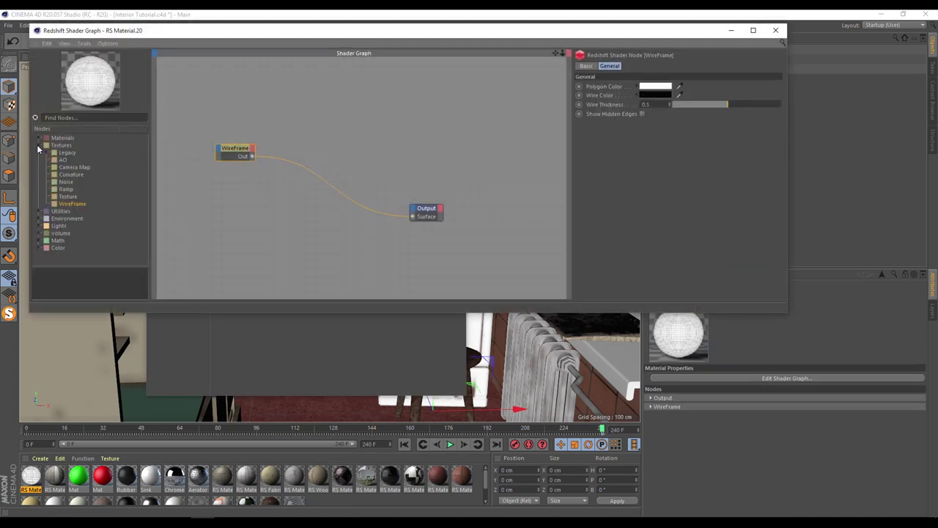
{"action": "left_click", "coordinate": [39, 138]}
{"action": "left_click_drag", "start_coordinate": [69, 176], "coordinate": [411, 223]}
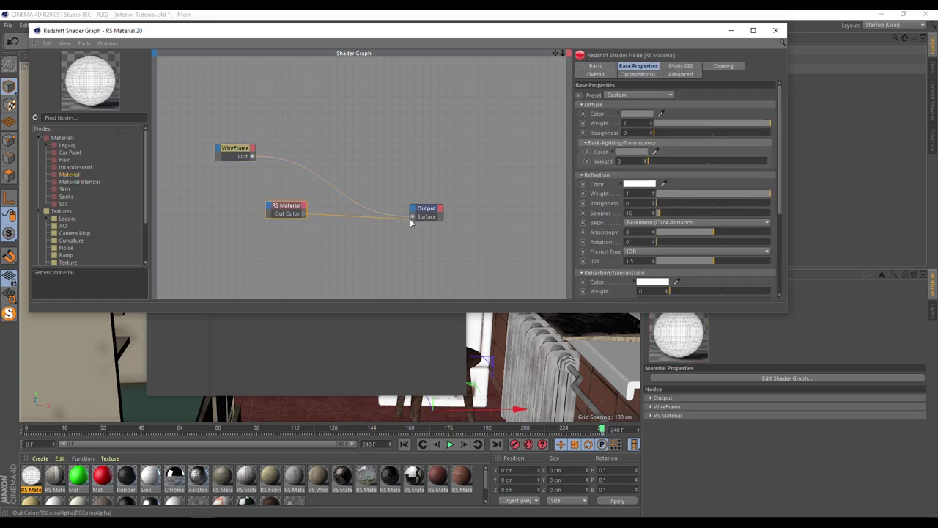
Connect the WireFrame node to the RS Material's Diffuse Color and set its reflection weight to 0.
{"action": "left_click_drag", "start_coordinate": [253, 157], "coordinate": [270, 205]}
{"action": "mouse_move", "coordinate": [323, 210]}
{"action": "left_click", "coordinate": [425, 211]}
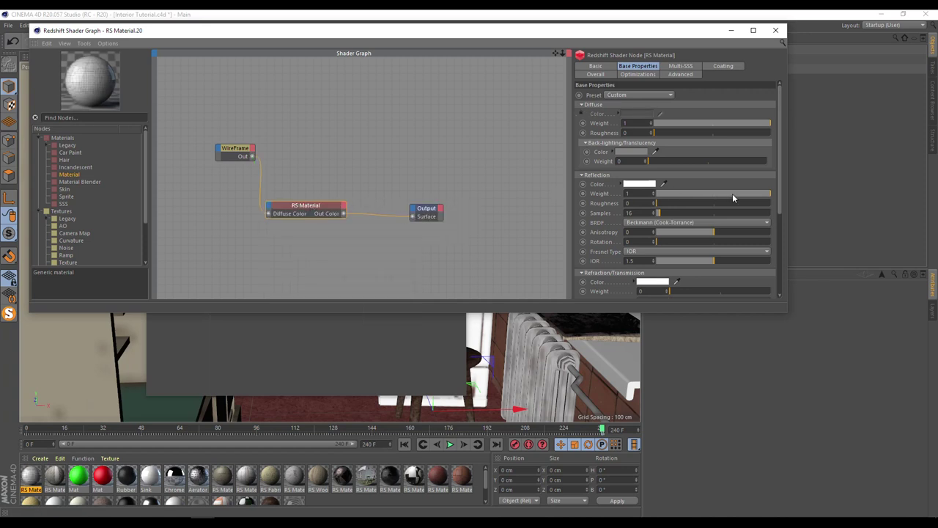
{"action": "left_click_drag", "start_coordinate": [733, 193], "coordinate": [622, 206]}
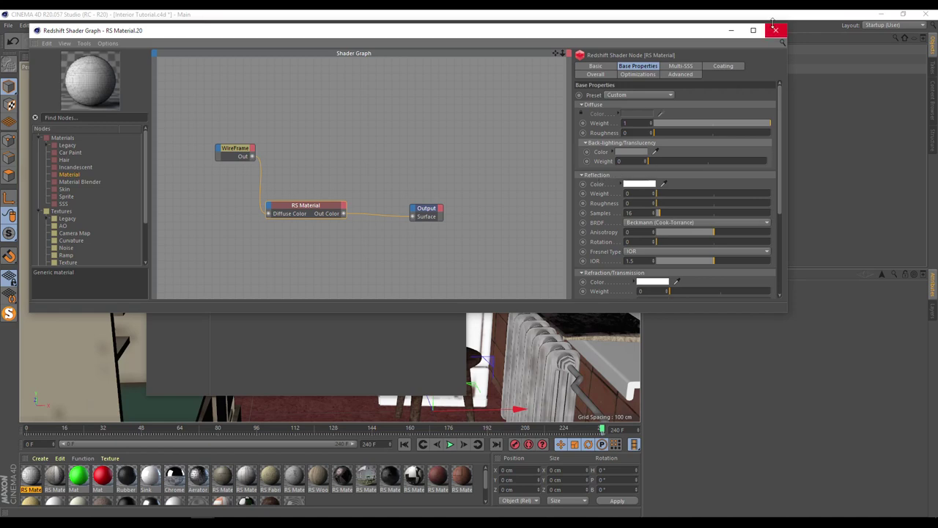
Close the shader graph and Material Editor, expand the Objects group, and apply RS Material.20 to the Basket object.
{"action": "left_click", "coordinate": [776, 30]}
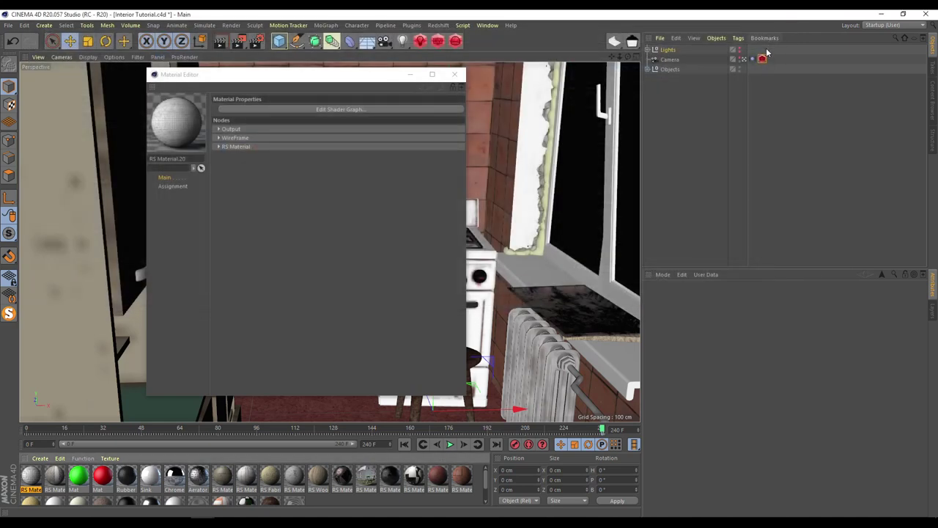
{"action": "left_click", "coordinate": [454, 74]}
{"action": "left_click", "coordinate": [648, 69]}
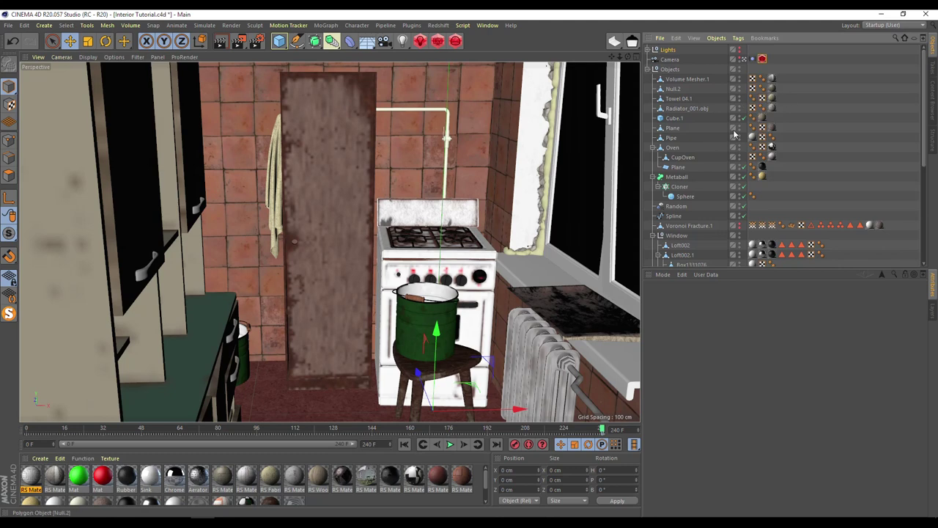
{"action": "scroll", "coordinate": [685, 213], "scroll_direction": "down", "scroll_amount": 6}
{"action": "left_click_drag", "start_coordinate": [33, 478], "coordinate": [685, 263]}
Copy Basket's RS Material.20 tag onto the other kitchen objects, working upward through Walls, Window and Oven to Volume Mesher.1.
{"action": "left_click_drag", "start_coordinate": [783, 262], "coordinate": [782, 85], "text": "ctrl"}
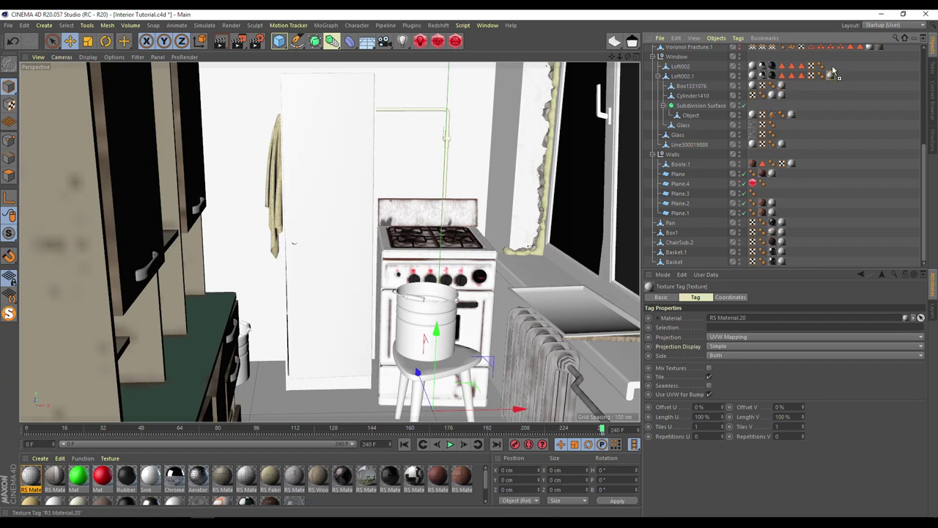
{"action": "scroll", "coordinate": [848, 98], "scroll_direction": "up", "scroll_amount": 6}
{"action": "left_click_drag", "start_coordinate": [831, 245], "coordinate": [890, 227], "text": "ctrl"}
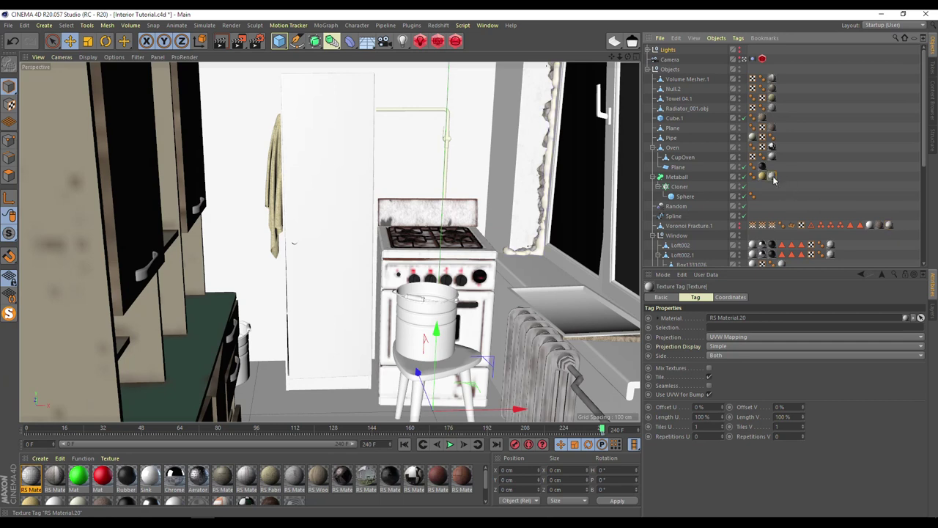
{"action": "left_click_drag", "start_coordinate": [775, 167], "coordinate": [782, 91], "text": "ctrl"}
Render the wireframe kitchen in the Redshift RenderView, inspect the image and close the render window.
{"action": "left_click", "coordinate": [437, 41]}
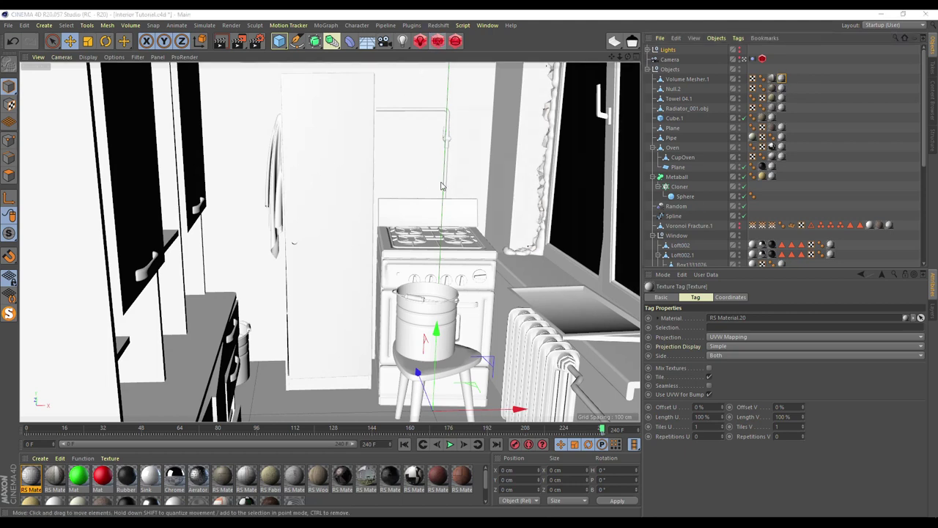
{"action": "left_click", "coordinate": [460, 68]}
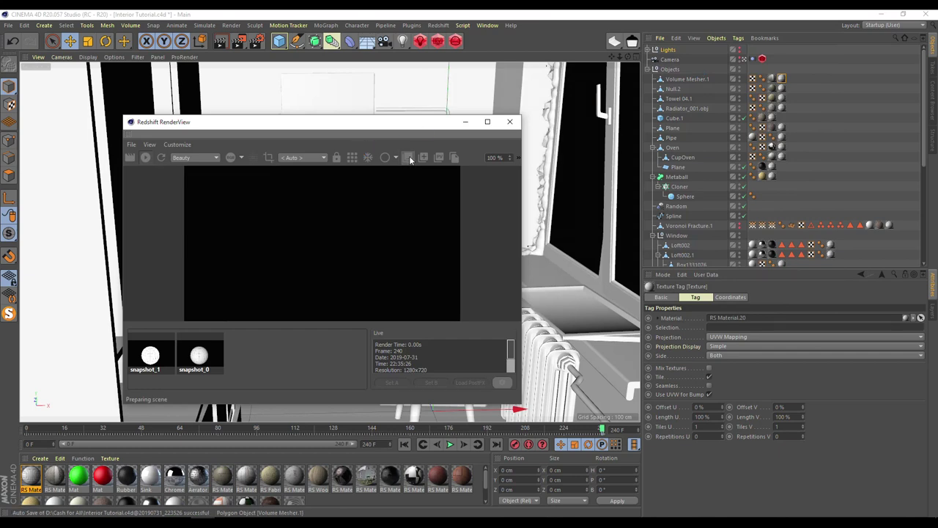
{"action": "left_click_drag", "start_coordinate": [374, 127], "coordinate": [320, 86]}
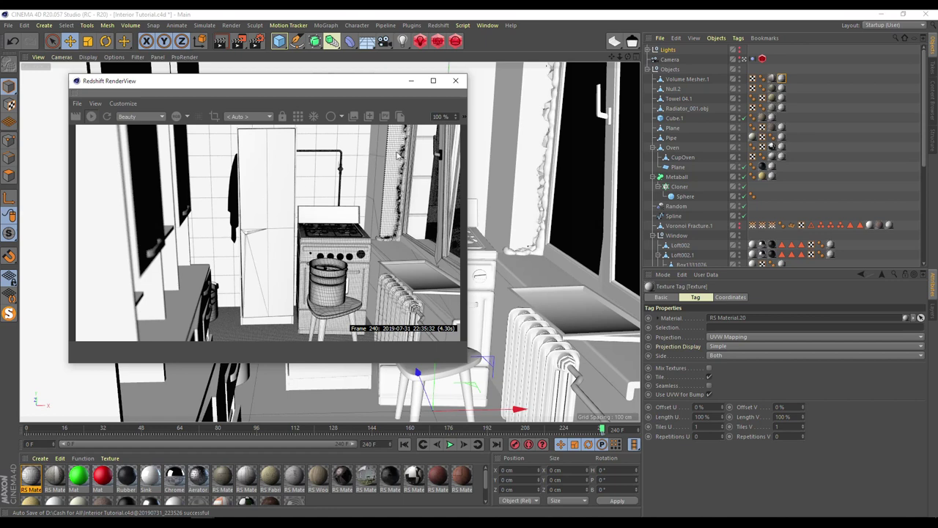
{"action": "left_click", "coordinate": [455, 81]}
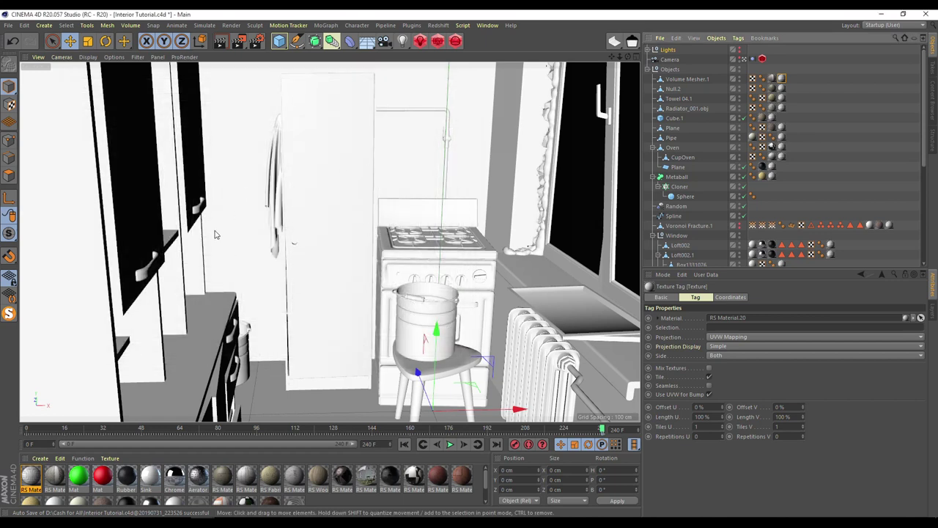
Switch to the After Effects project and move Comp 1's playhead to the start of the timeline.
{"action": "mouse_move", "coordinate": [227, 524]}
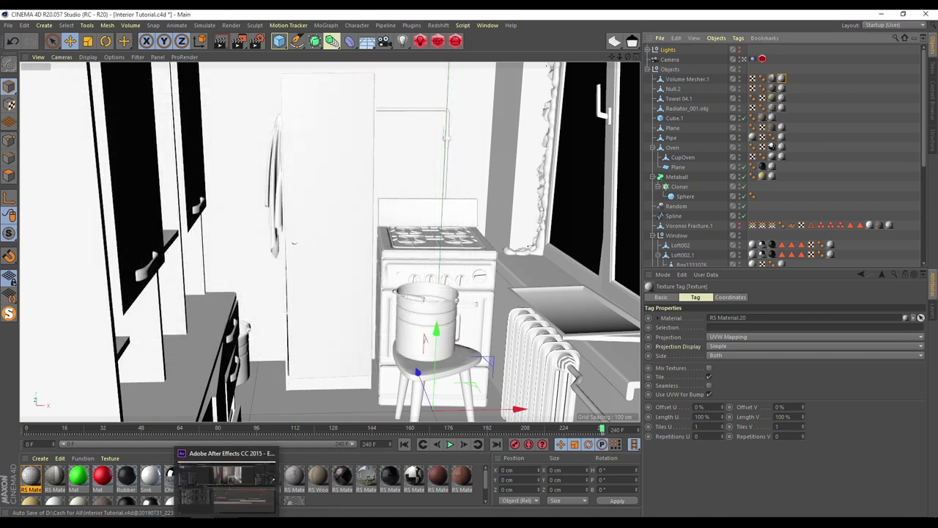
{"action": "left_click", "coordinate": [227, 480]}
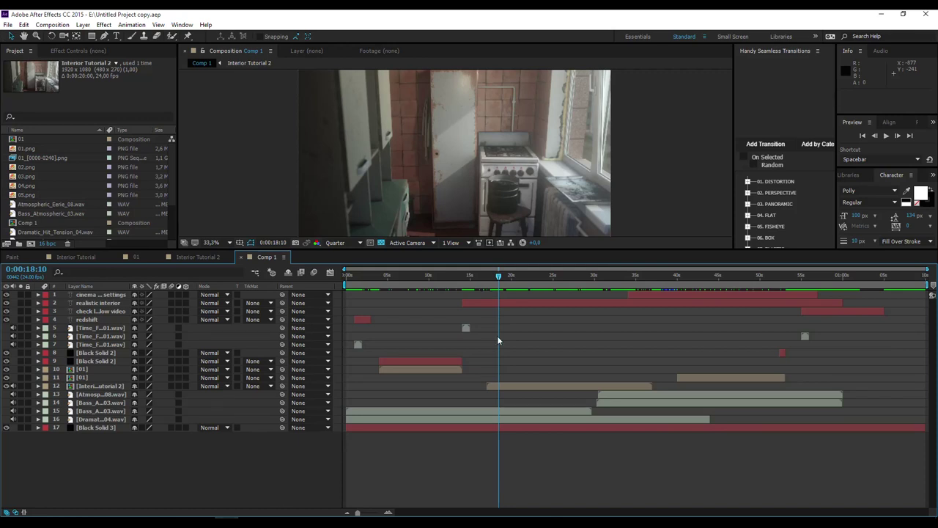
{"action": "left_click_drag", "start_coordinate": [450, 277], "coordinate": [331, 279]}
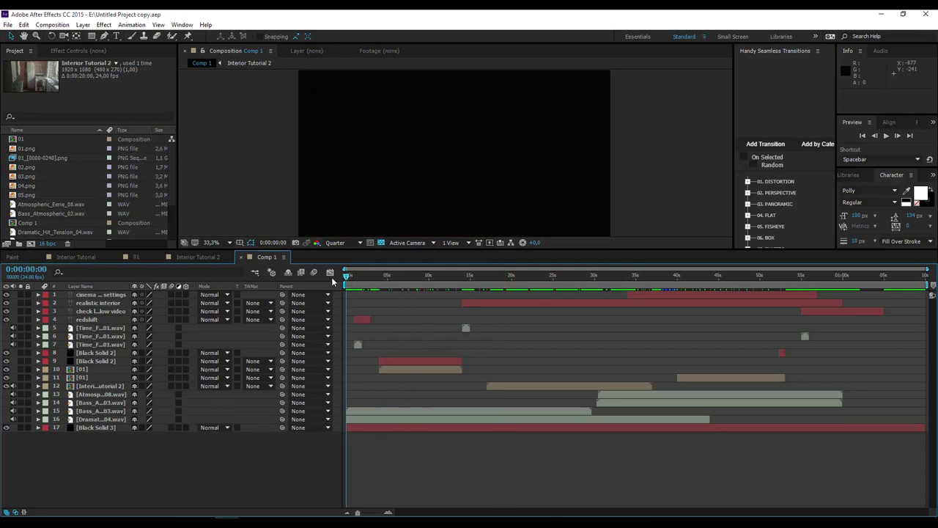
Show source names instead of layer names in Comp 1 and widen the column to fit the full file names.
{"action": "left_click", "coordinate": [91, 328]}
{"action": "left_click", "coordinate": [93, 337]}
{"action": "left_click", "coordinate": [85, 287]}
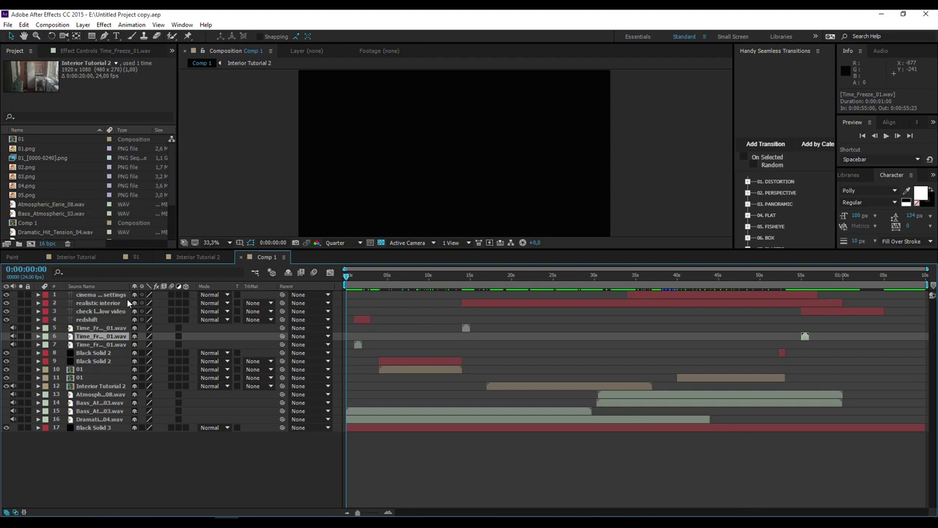
{"action": "left_click_drag", "start_coordinate": [131, 286], "coordinate": [176, 287]}
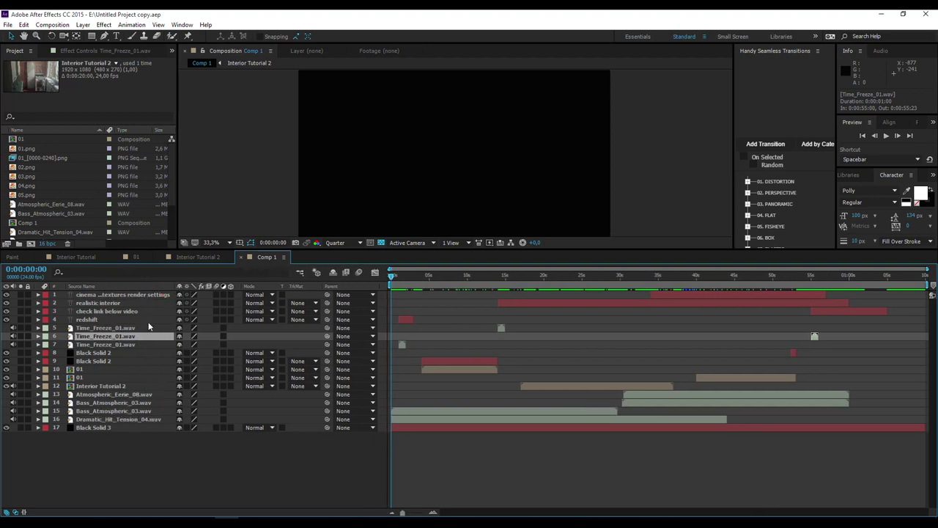
Review the audio layers in Comp 1: Bass_Atmospheric_03, Dramatic_Hit_Tension_04, Atmospheric_Eerie_08 and the three Time_Freeze_01 sounds.
{"action": "left_click", "coordinate": [95, 406]}
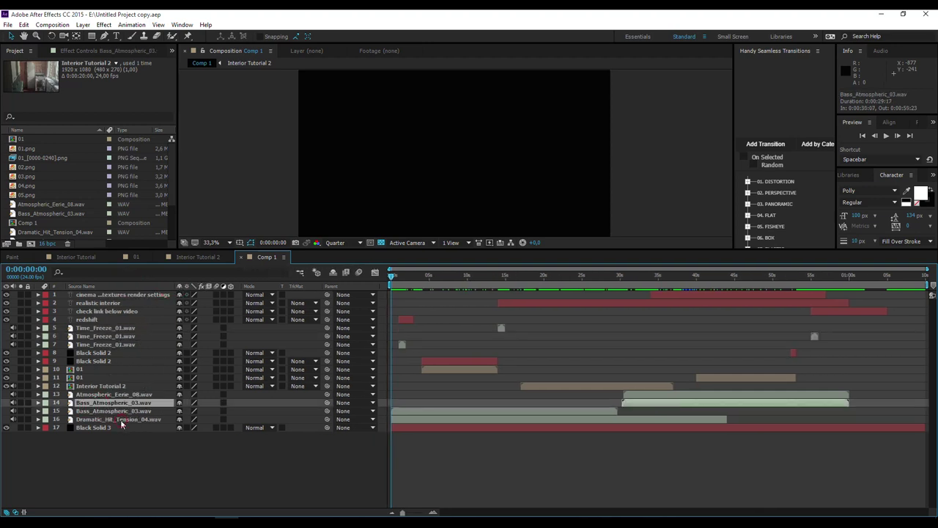
{"action": "left_click", "coordinate": [119, 419]}
{"action": "left_click", "coordinate": [110, 397]}
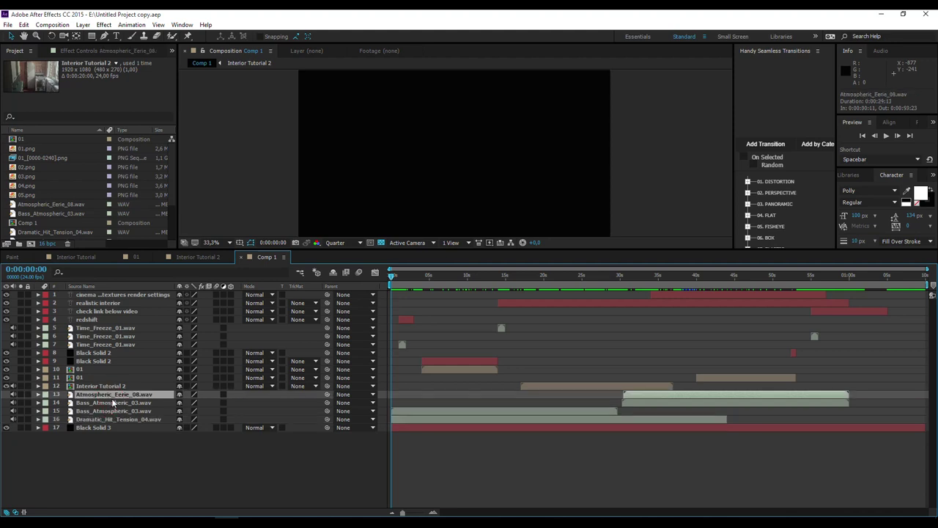
{"action": "left_click", "coordinate": [105, 344]}
{"action": "left_click", "coordinate": [106, 337]}
{"action": "left_click", "coordinate": [107, 328]}
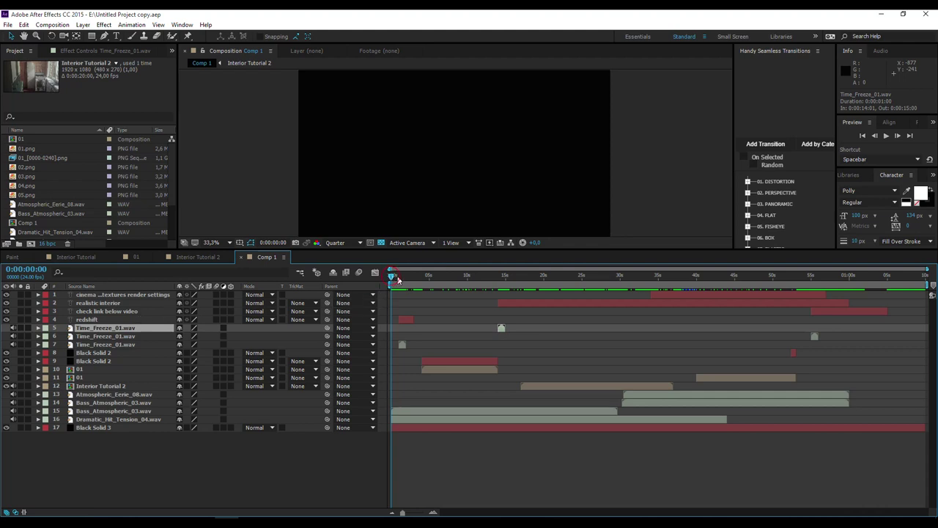
Scrub through all of Comp 1's title texts, enlarging the composition view along the way, and return the playhead to the start.
{"action": "left_click", "coordinate": [400, 276]}
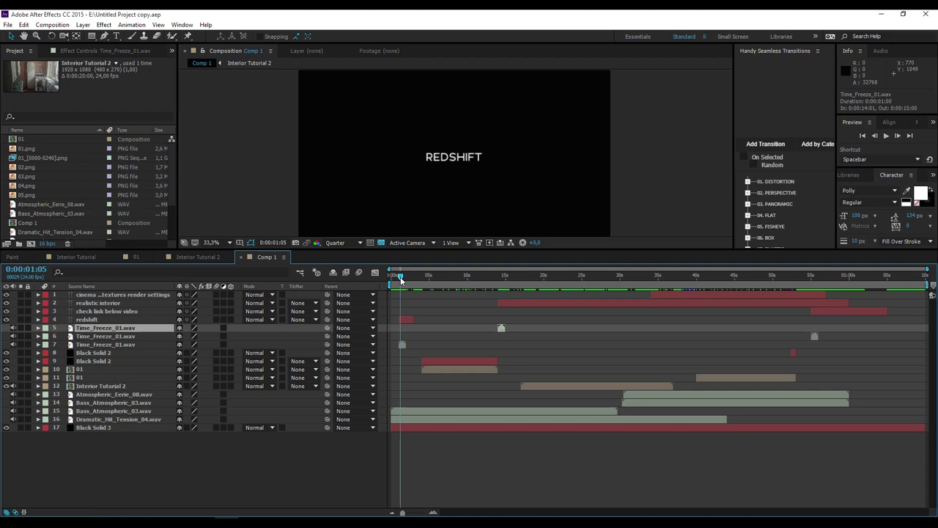
{"action": "left_click_drag", "start_coordinate": [401, 277], "coordinate": [503, 276]}
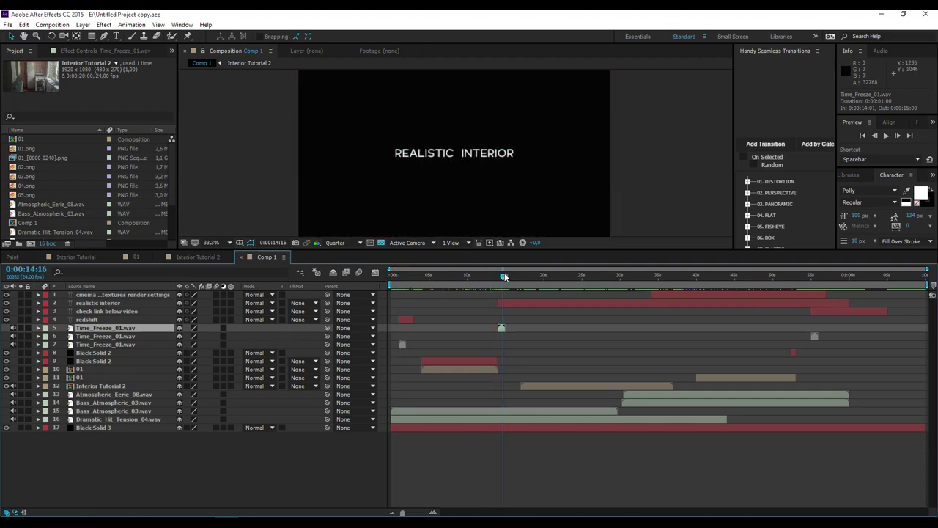
{"action": "left_click_drag", "start_coordinate": [504, 277], "coordinate": [659, 277]}
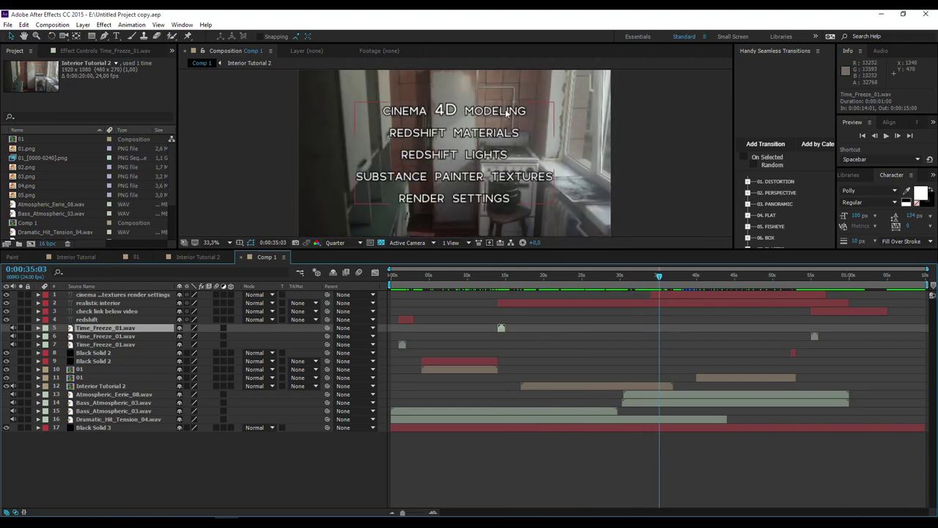
{"action": "left_click_drag", "start_coordinate": [388, 249], "coordinate": [390, 274]}
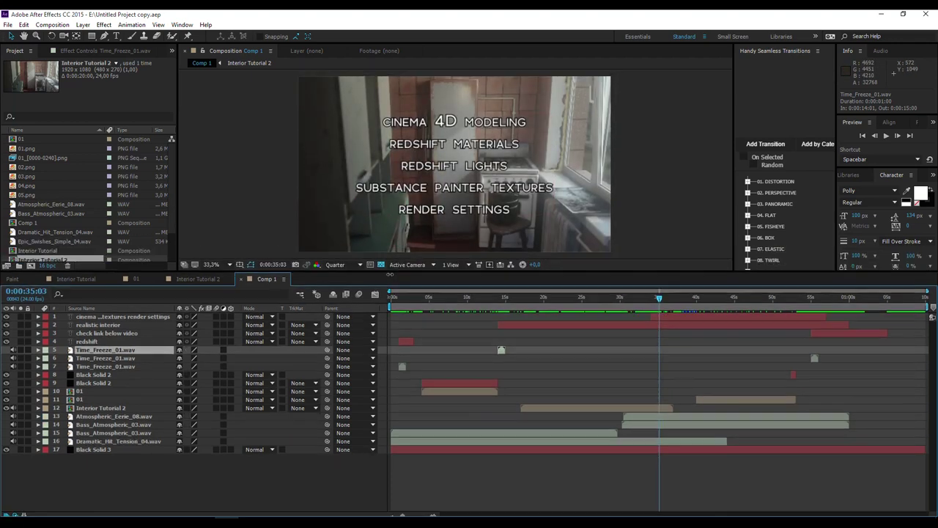
{"action": "left_click_drag", "start_coordinate": [659, 304], "coordinate": [821, 317]}
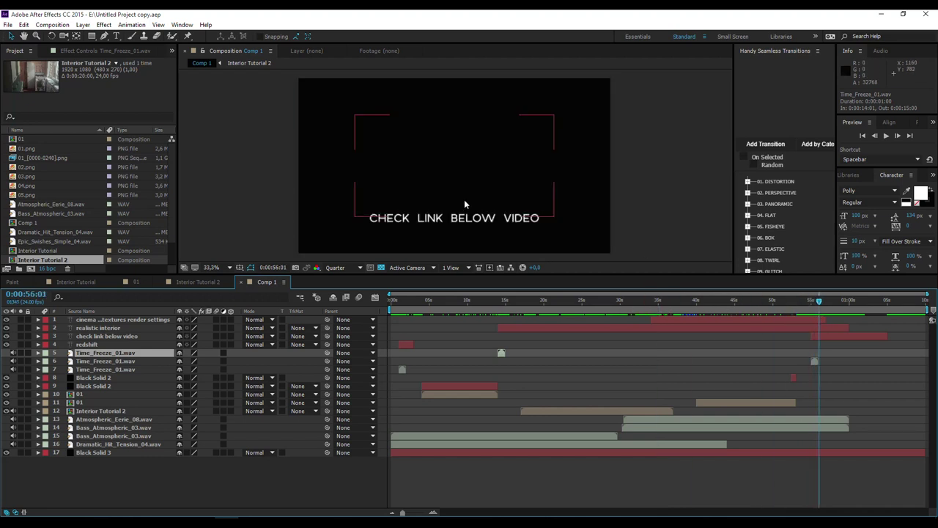
{"action": "left_click_drag", "start_coordinate": [821, 304], "coordinate": [380, 326]}
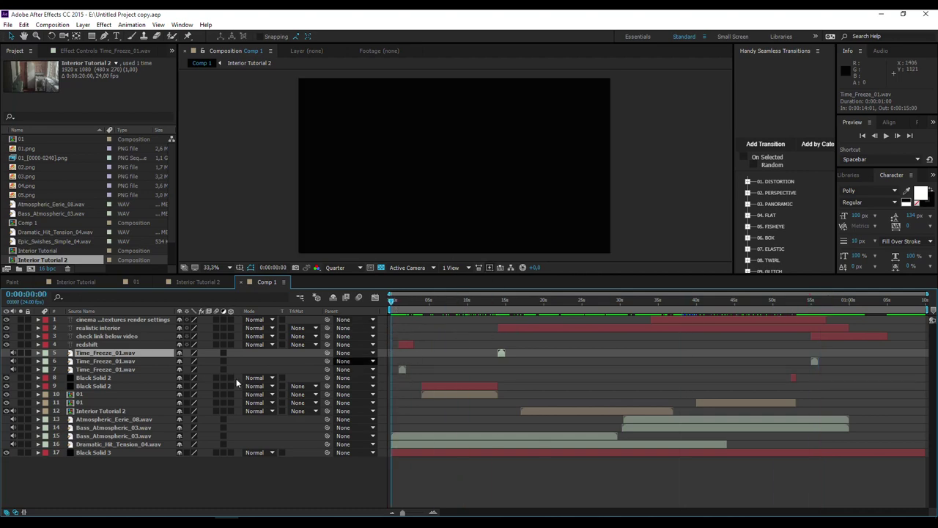
Select the earliest Time_Freeze_01.wav layer and preview Comp 1 from the start, stopping at the Redshift title.
{"action": "left_click", "coordinate": [116, 371]}
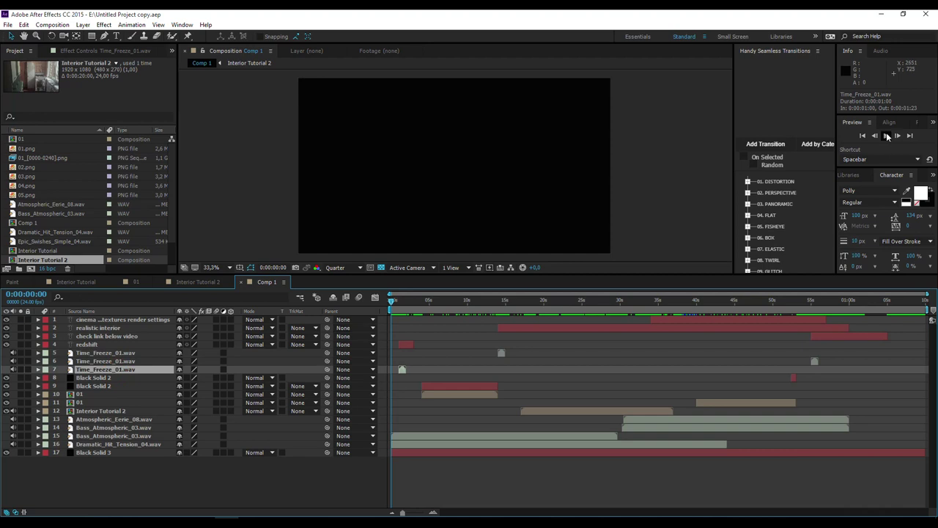
{"action": "left_click", "coordinate": [887, 136]}
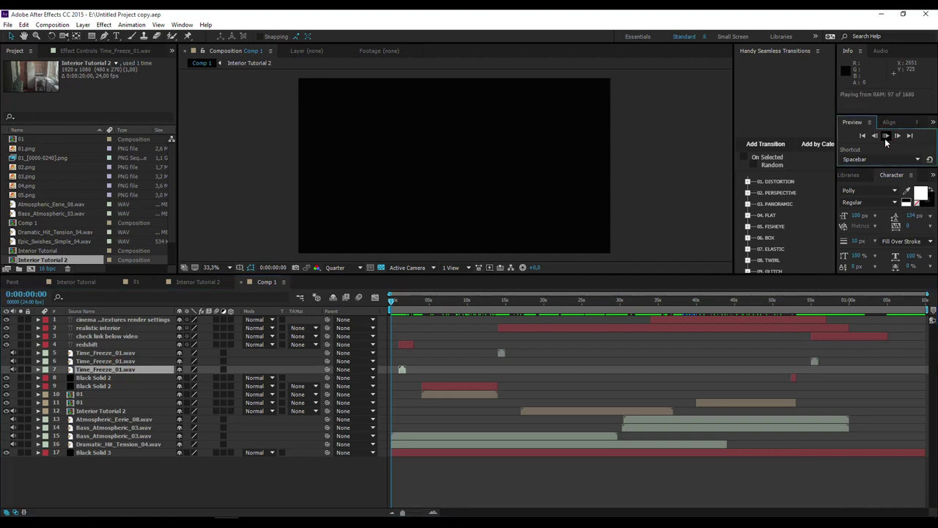
{"action": "key", "text": "space"}
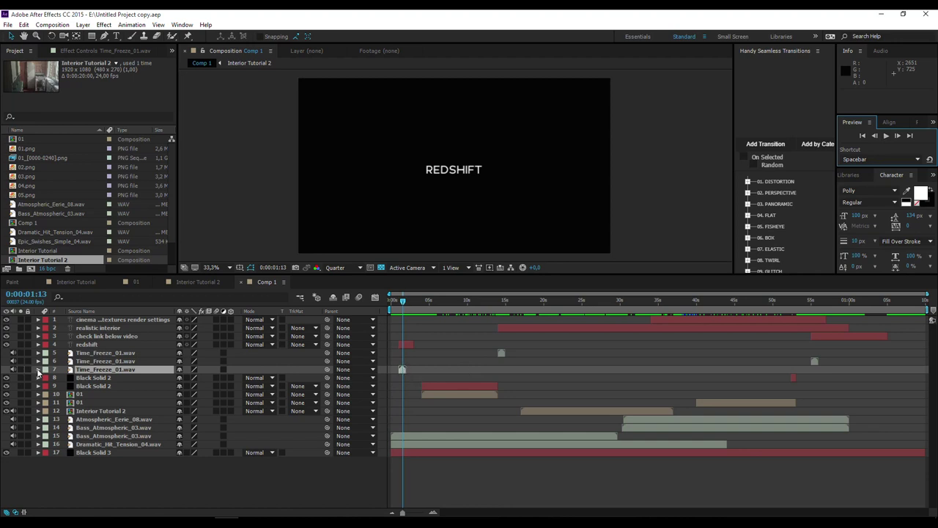
Scrub past the Redshift title's fade-out, select the first 01 composition layer and view its stove close-up at 0:00:06:20.
{"action": "mouse_move", "coordinate": [405, 302]}
{"action": "left_mouse_down"}
{"action": "mouse_move", "coordinate": [395, 303]}
{"action": "mouse_move", "coordinate": [411, 307]}
{"action": "left_mouse_up"}
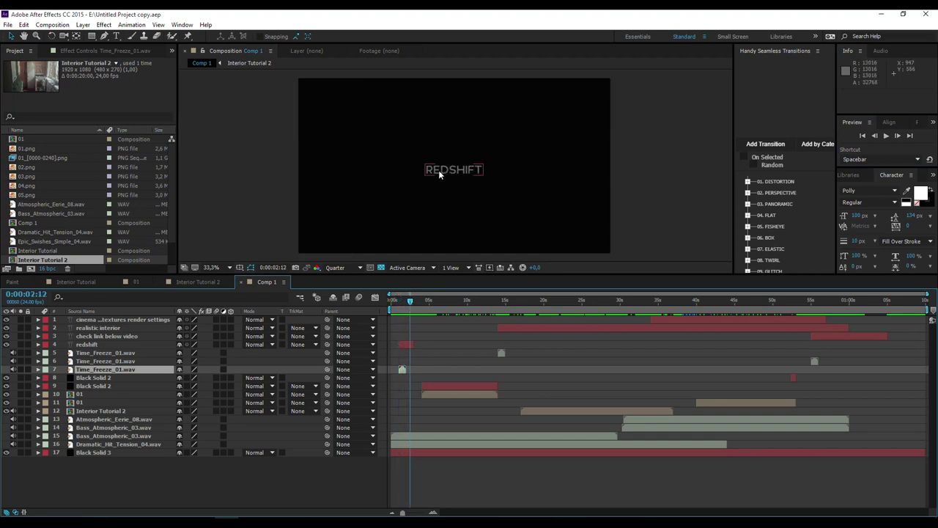
{"action": "left_click_drag", "start_coordinate": [410, 304], "coordinate": [415, 303]}
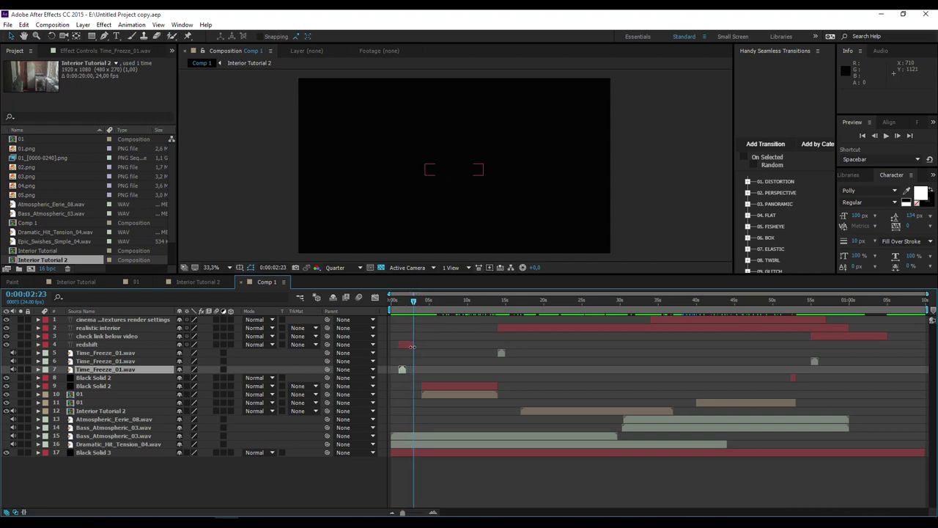
{"action": "left_click_drag", "start_coordinate": [414, 302], "coordinate": [421, 304]}
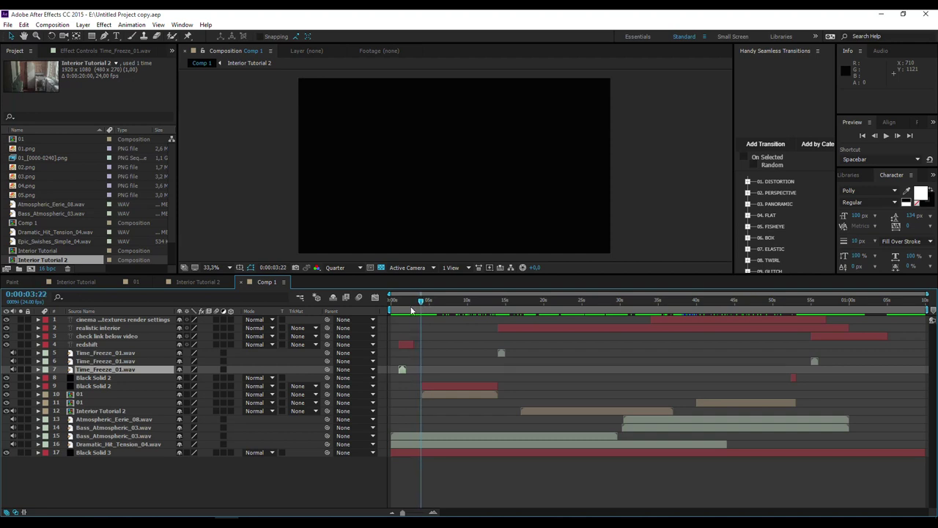
{"action": "left_click", "coordinate": [78, 395]}
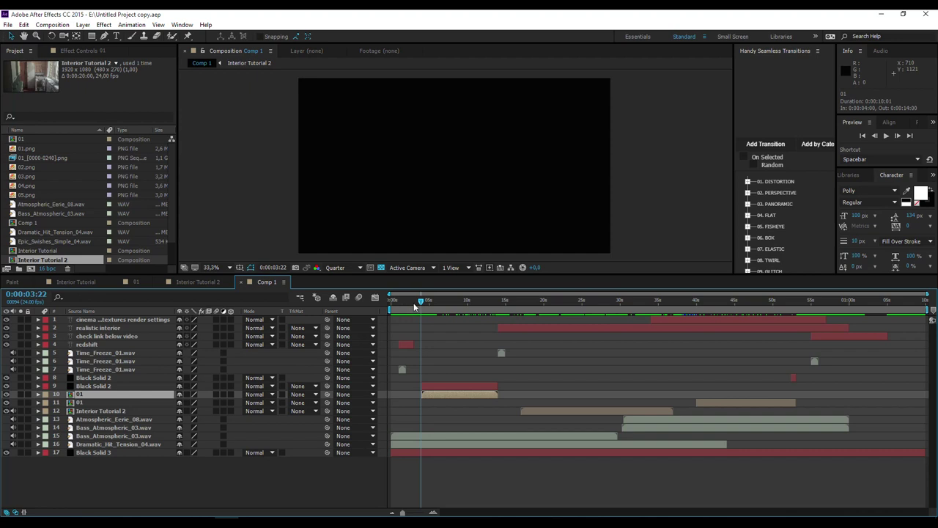
{"action": "left_click_drag", "start_coordinate": [420, 307], "coordinate": [443, 326]}
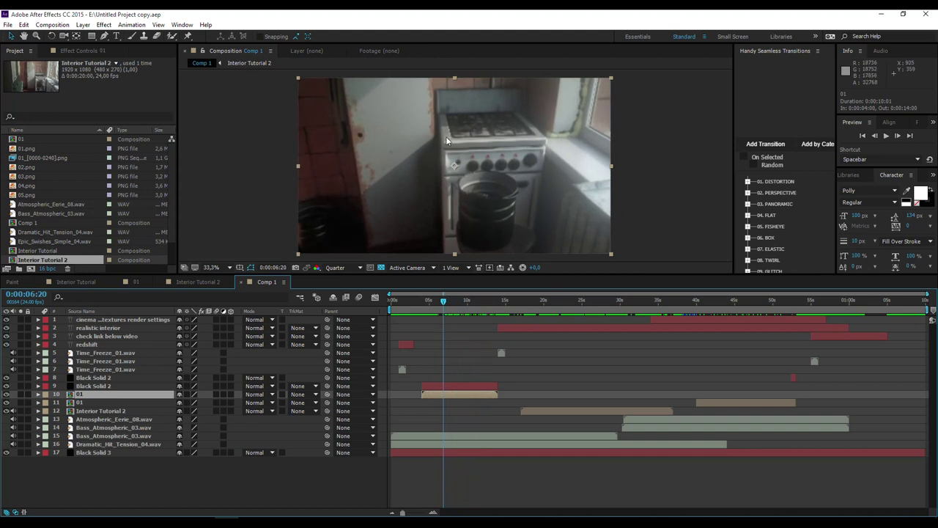
Open the 01 composition and display the Magic Bullet Looks effect settings on Adjustment Layer 1.
{"action": "left_click", "coordinate": [137, 281]}
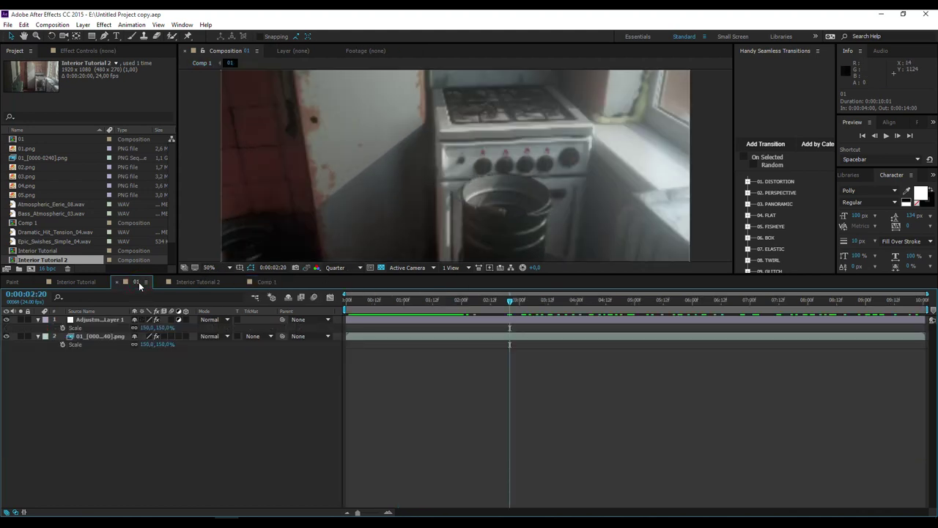
{"action": "left_click", "coordinate": [88, 321]}
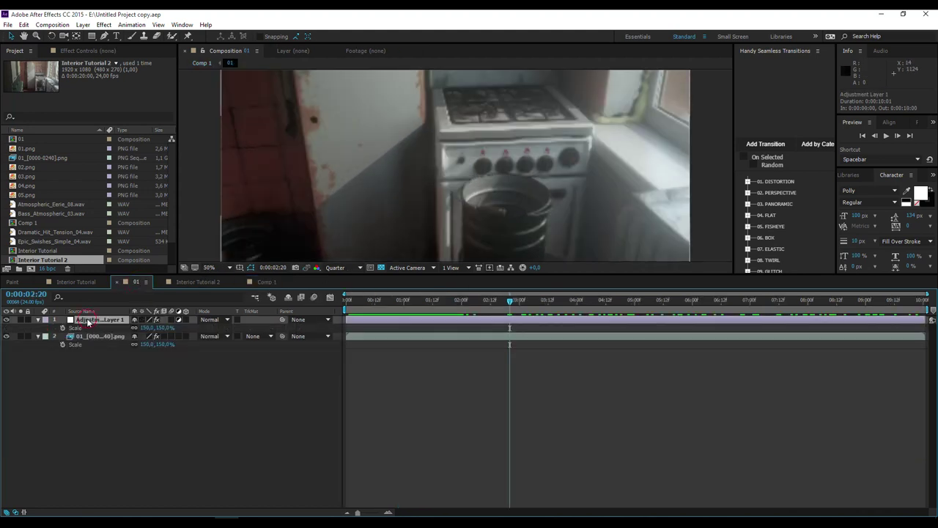
{"action": "left_click", "coordinate": [99, 55]}
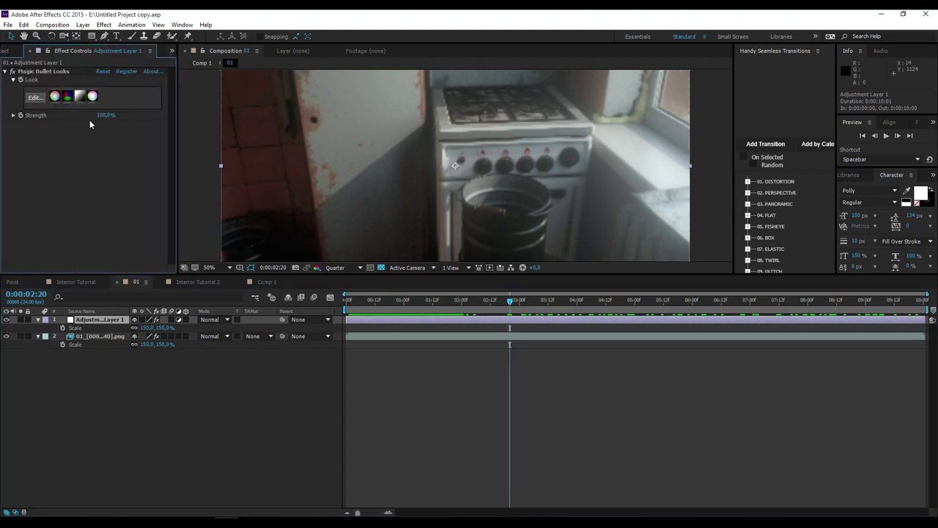
Disable the DE:Noise effect on the 01_[0000-0240].png image sequence layer.
{"action": "left_click", "coordinate": [106, 337]}
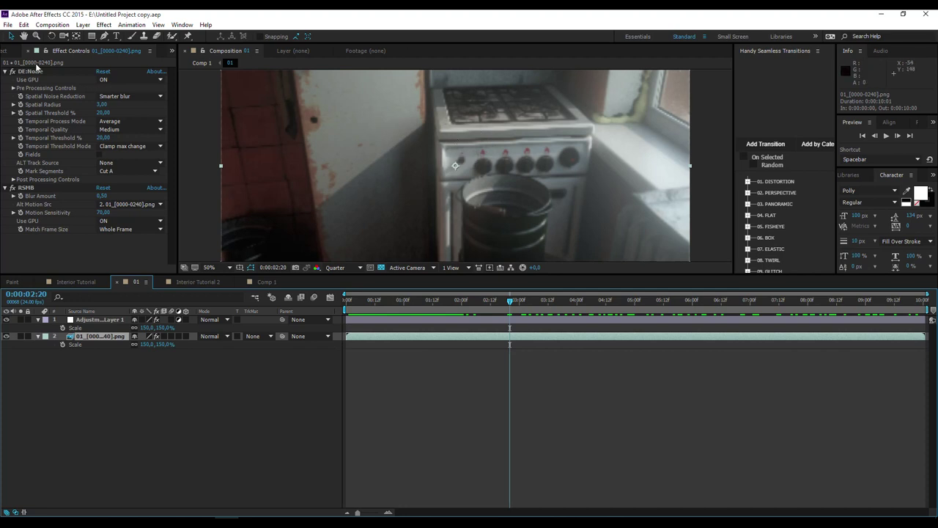
{"action": "left_click", "coordinate": [12, 71]}
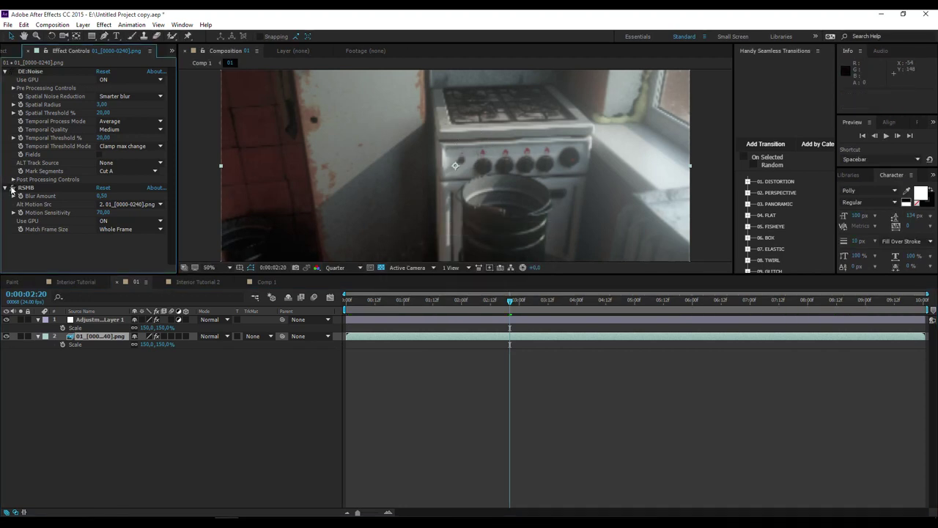
Re-enable the DE:Noise effect on the 01_[0000-0240].png image sequence layer.
{"action": "left_click", "coordinate": [13, 72]}
{"action": "left_click", "coordinate": [13, 73]}
{"action": "left_click", "coordinate": [13, 73]}
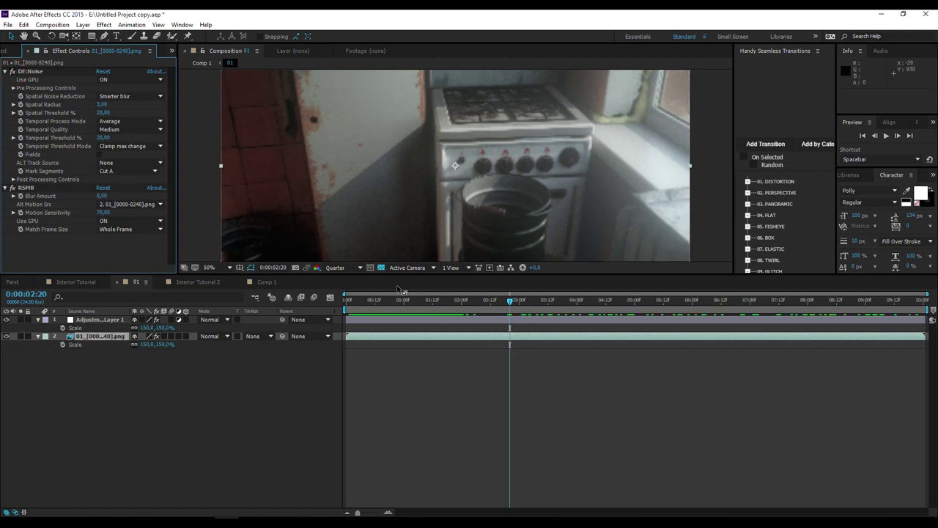
Return to Comp 1, reveal the Opacity keyframes of the Black Solid 2 above the first 01 clip, and scrub its closing fade to 0:00:14:02.
{"action": "left_click", "coordinate": [268, 282]}
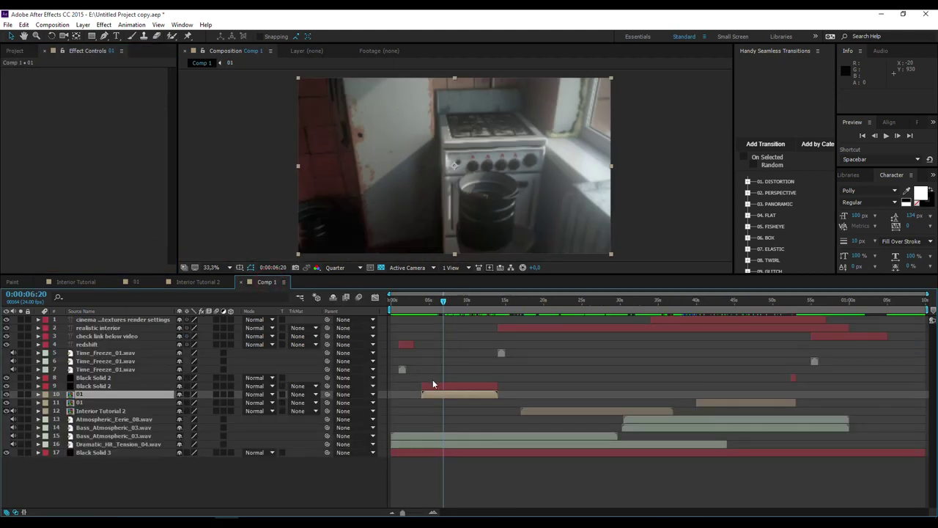
{"action": "left_click_drag", "start_coordinate": [444, 300], "coordinate": [497, 323]}
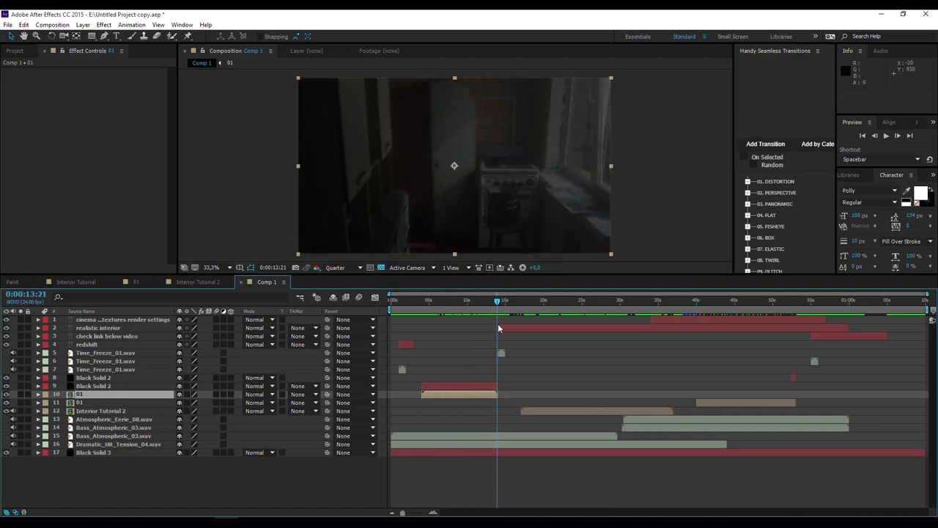
{"action": "left_click", "coordinate": [81, 388]}
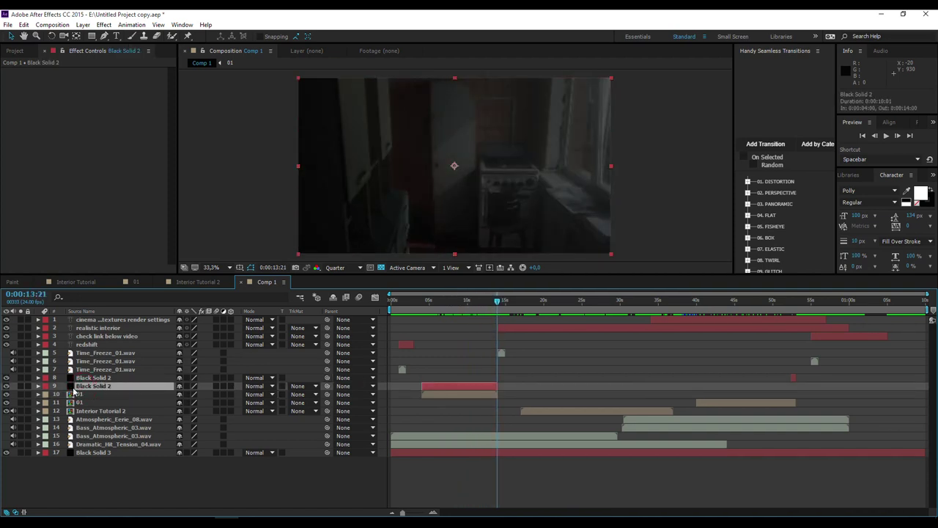
{"action": "key", "text": "t"}
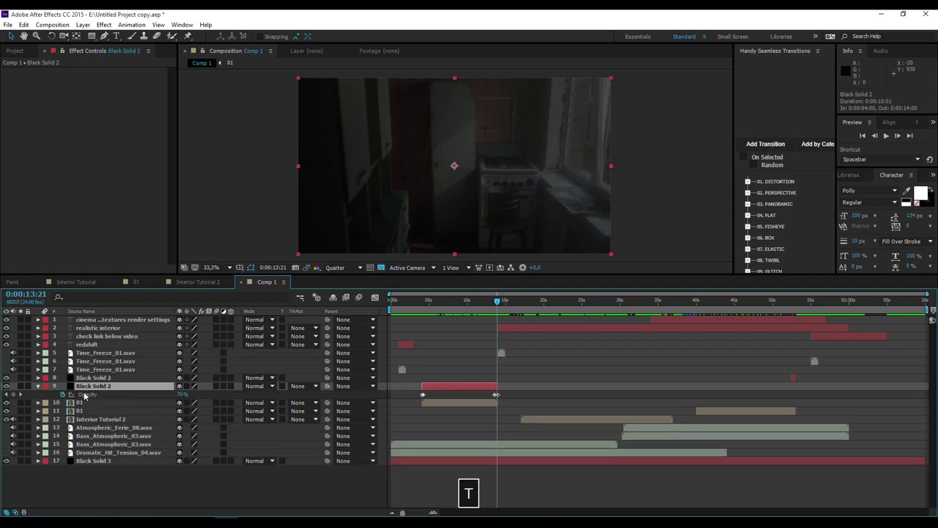
{"action": "left_click_drag", "start_coordinate": [497, 305], "coordinate": [495, 305]}
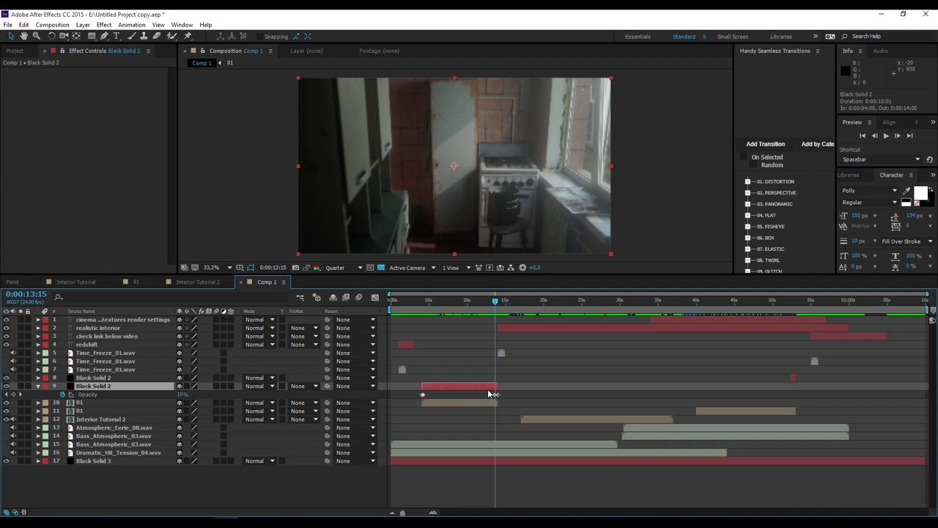
{"action": "left_click_drag", "start_coordinate": [495, 305], "coordinate": [498, 305]}
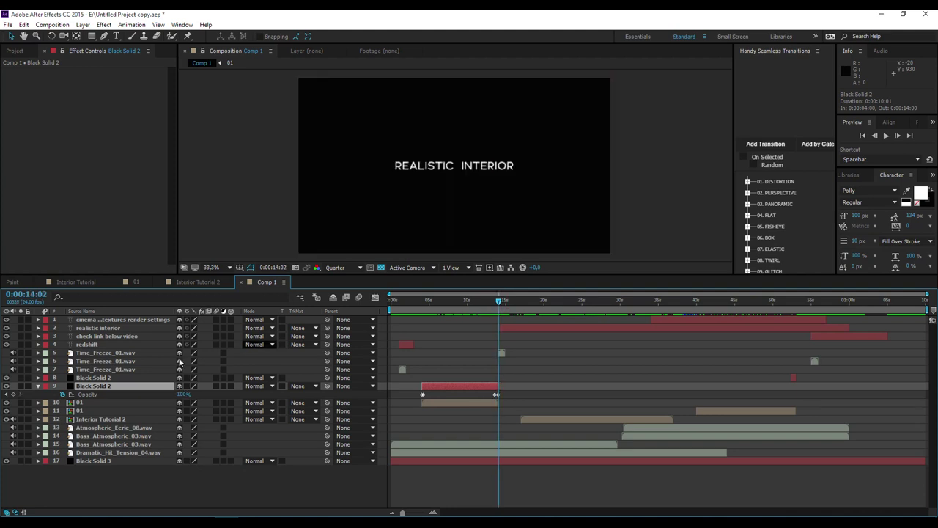
Select the Time_Freeze_01.wav layer under the Realistic Interior title and scrub past the title into the Interior Tutorial 2 section.
{"action": "left_click", "coordinate": [133, 354]}
{"action": "left_click_drag", "start_coordinate": [497, 305], "coordinate": [516, 305]}
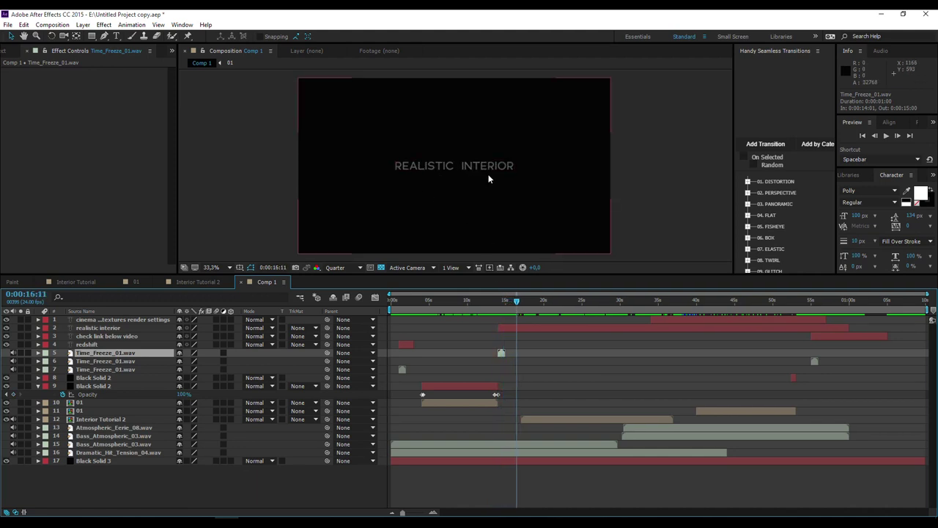
{"action": "left_click_drag", "start_coordinate": [518, 302], "coordinate": [567, 323]}
Open the Interior Tutorial 2 composition, select Mask 1 on 05.png and scrub its Mask Path wipe from 0:00:02:05 to 0:00:02:10.
{"action": "left_click", "coordinate": [198, 282]}
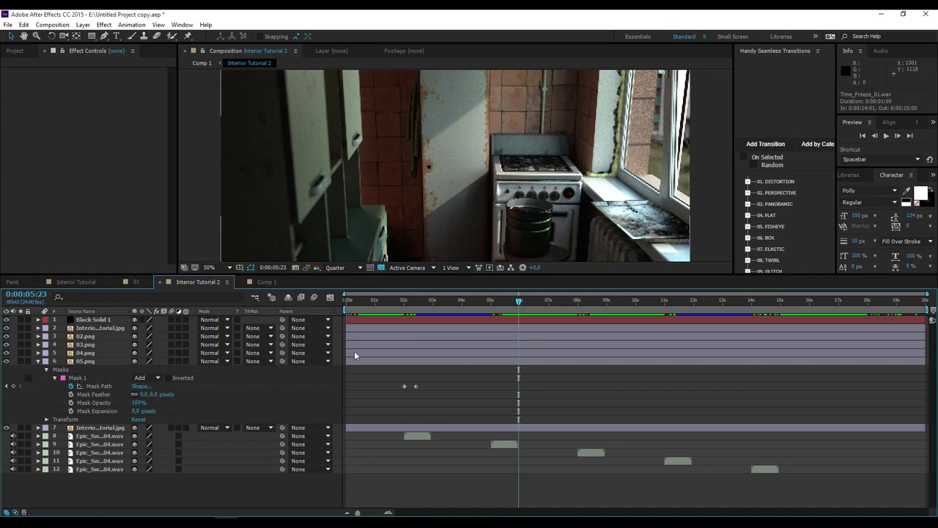
{"action": "left_click", "coordinate": [408, 300]}
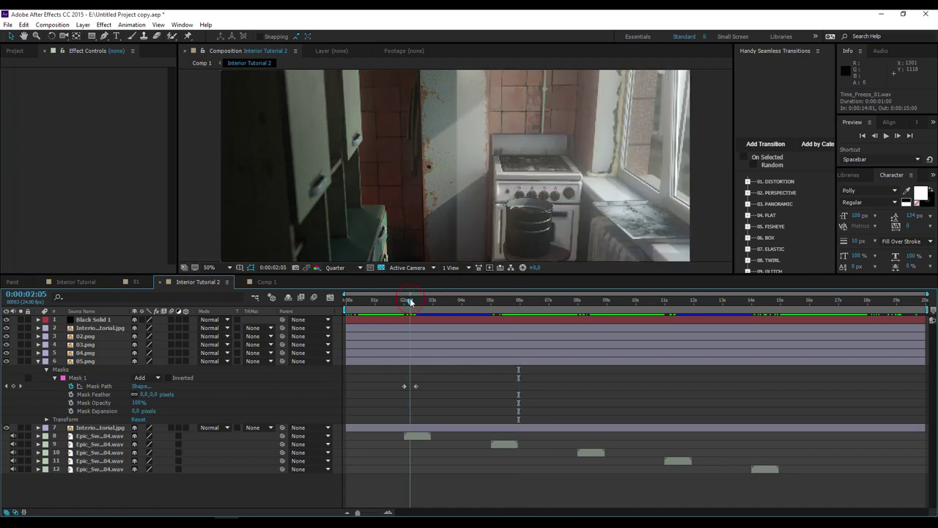
{"action": "left_click_drag", "start_coordinate": [408, 300], "coordinate": [410, 300]}
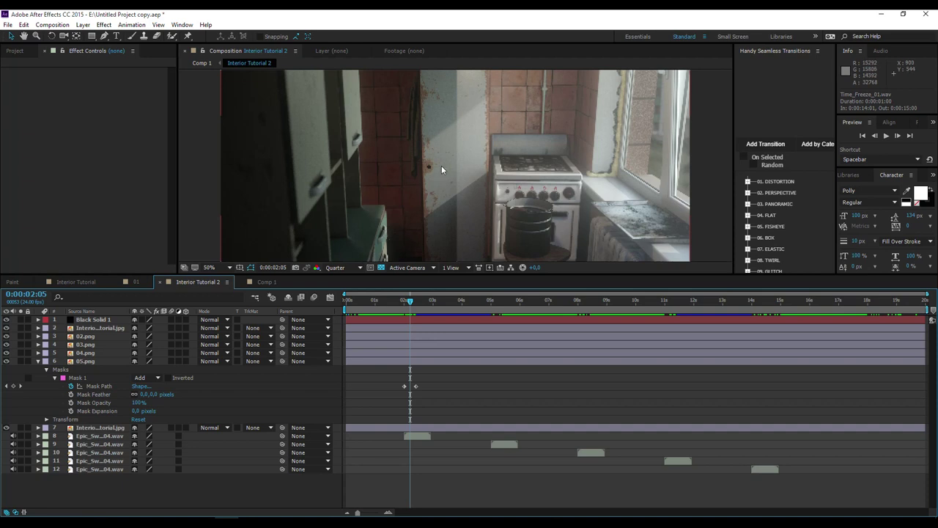
{"action": "scroll", "coordinate": [439, 203], "scroll_direction": "down", "scroll_amount": 4}
{"action": "scroll", "coordinate": [438, 208], "scroll_direction": "up", "scroll_amount": 2}
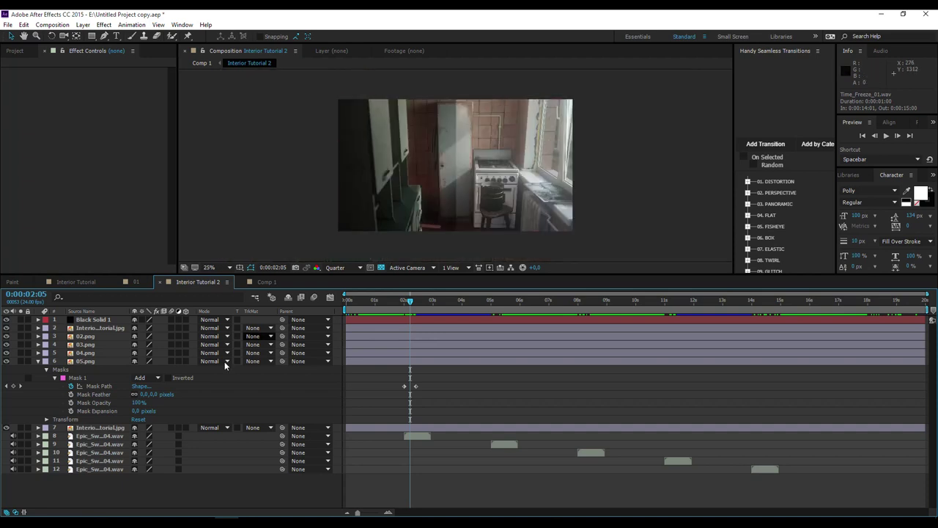
{"action": "left_click", "coordinate": [77, 377]}
{"action": "scroll", "coordinate": [425, 198], "scroll_direction": "down", "scroll_amount": 2}
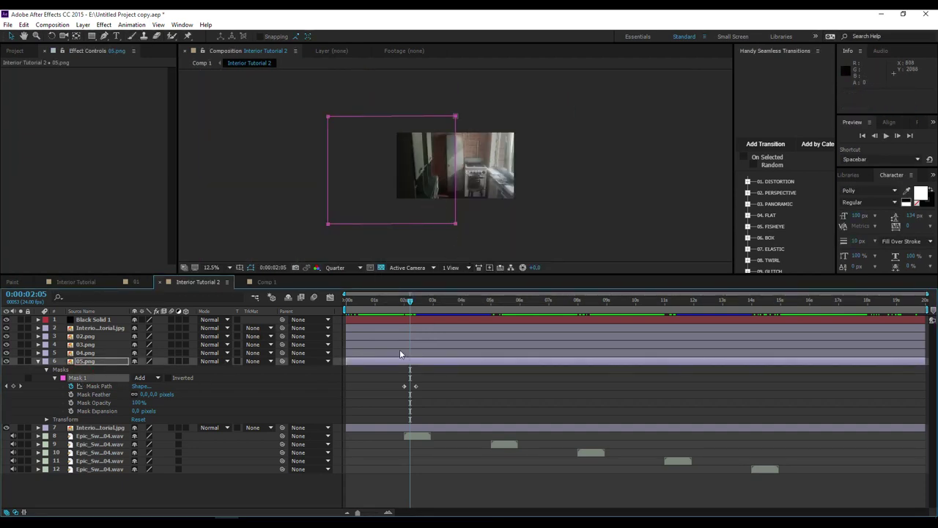
{"action": "left_click_drag", "start_coordinate": [410, 302], "coordinate": [415, 305]}
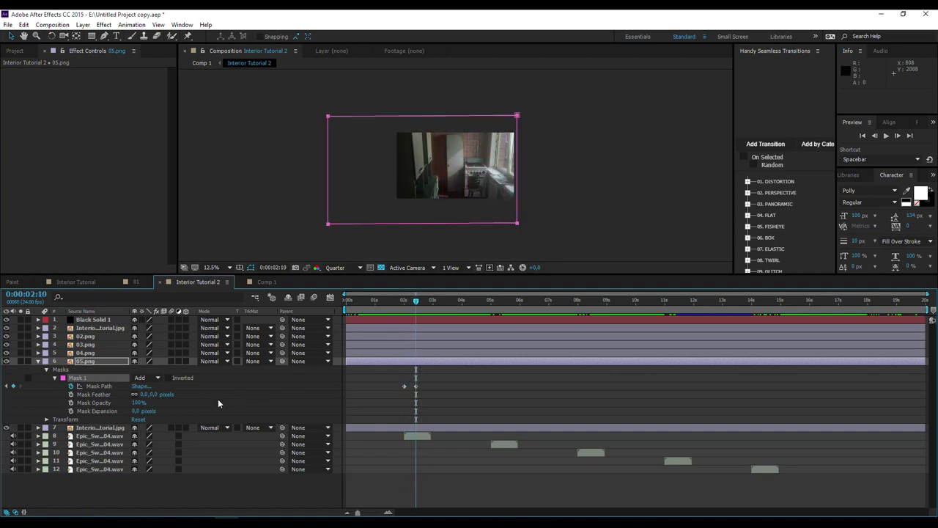
Inspect the first Epic_Swishes_Simple_04.wav layer's waveform against the 05.png Mask Path keyframes, then collapse both layers.
{"action": "left_click", "coordinate": [82, 436]}
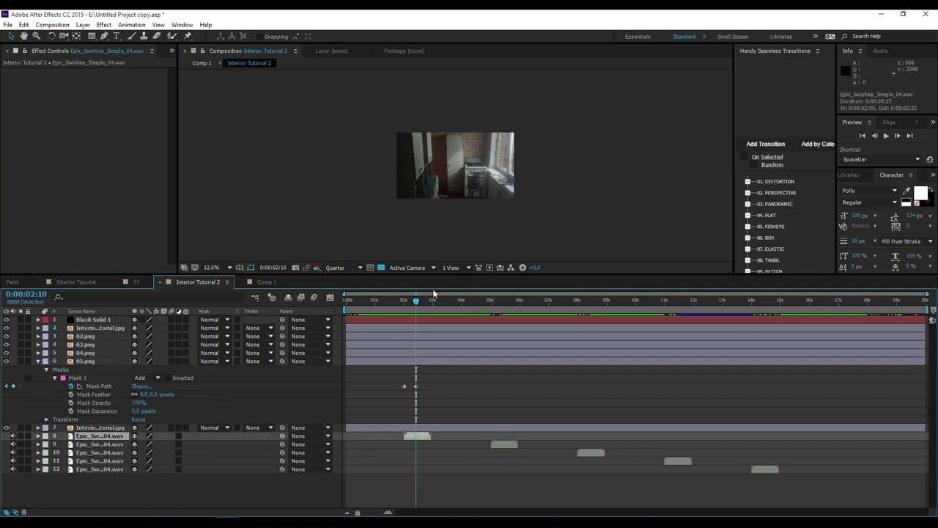
{"action": "left_click_drag", "start_coordinate": [416, 305], "coordinate": [407, 302]}
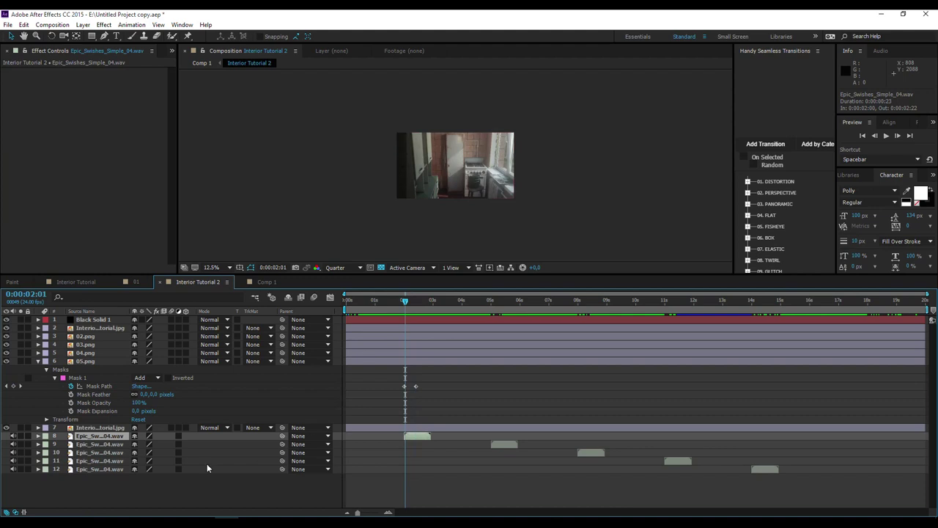
{"action": "left_click", "coordinate": [38, 436]}
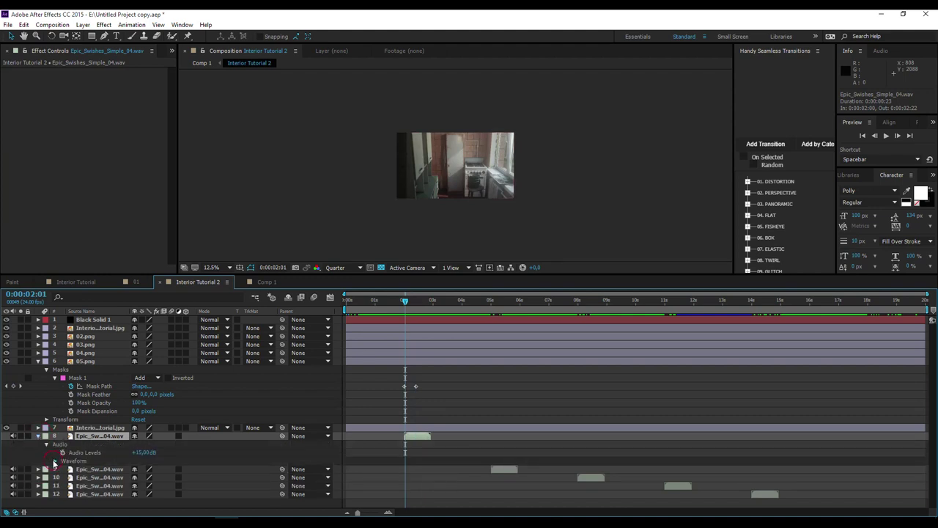
{"action": "left_click", "coordinate": [55, 462]}
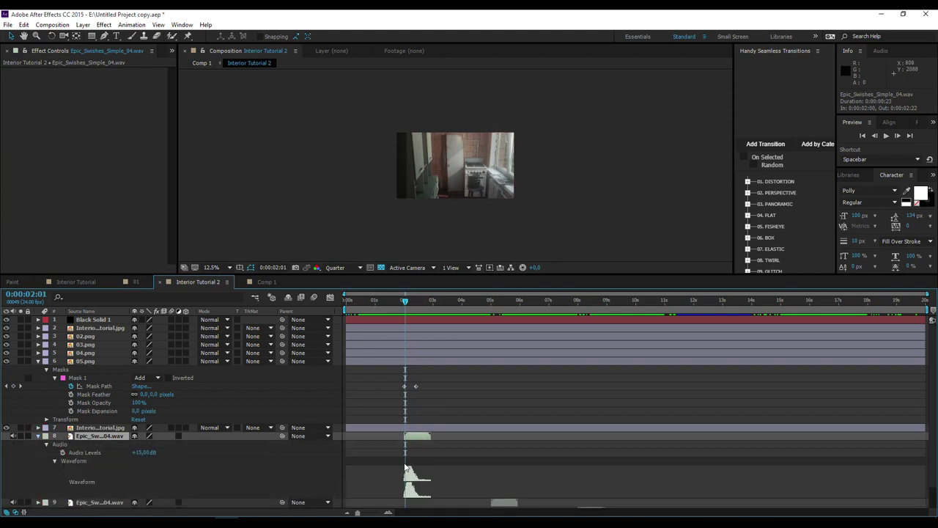
{"action": "left_click", "coordinate": [405, 386]}
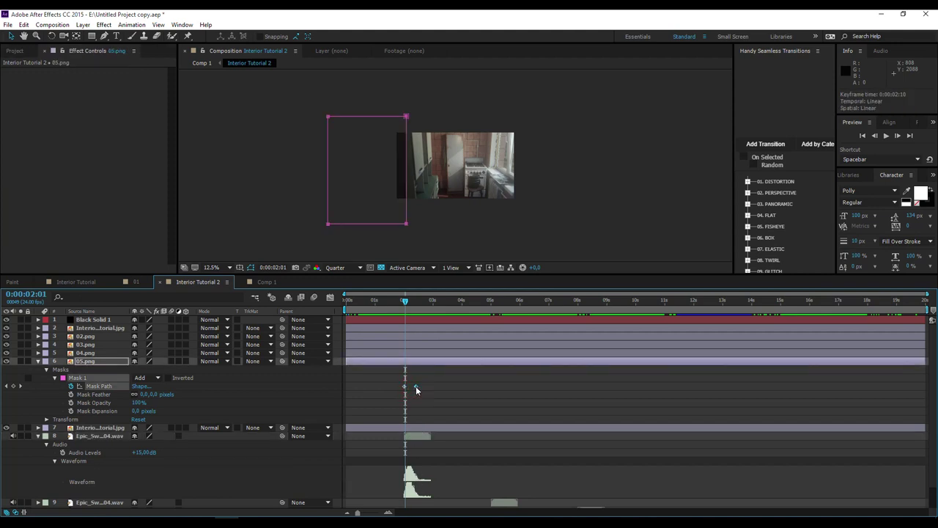
{"action": "left_click", "coordinate": [39, 362]}
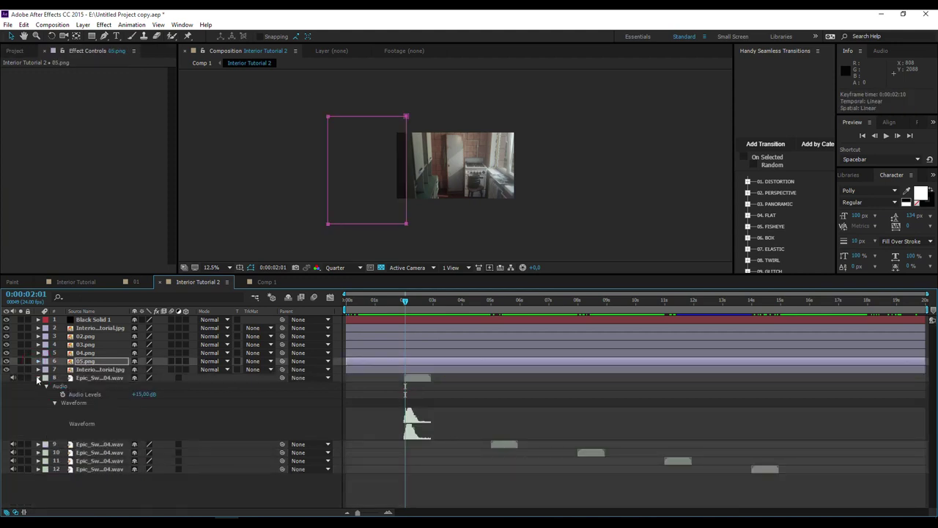
{"action": "left_click", "coordinate": [38, 378]}
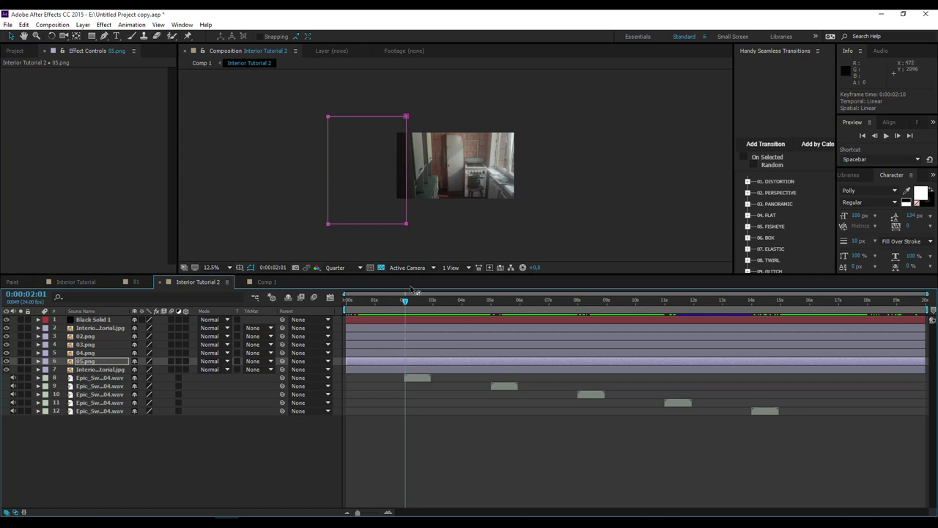
Reveal the Opacity keyframes of Black Solid 1 and scrub the composition from 0:00:00:10 through the wipes to 0:00:16:22.
{"action": "left_click_drag", "start_coordinate": [405, 303], "coordinate": [358, 302]}
{"action": "left_click", "coordinate": [96, 320]}
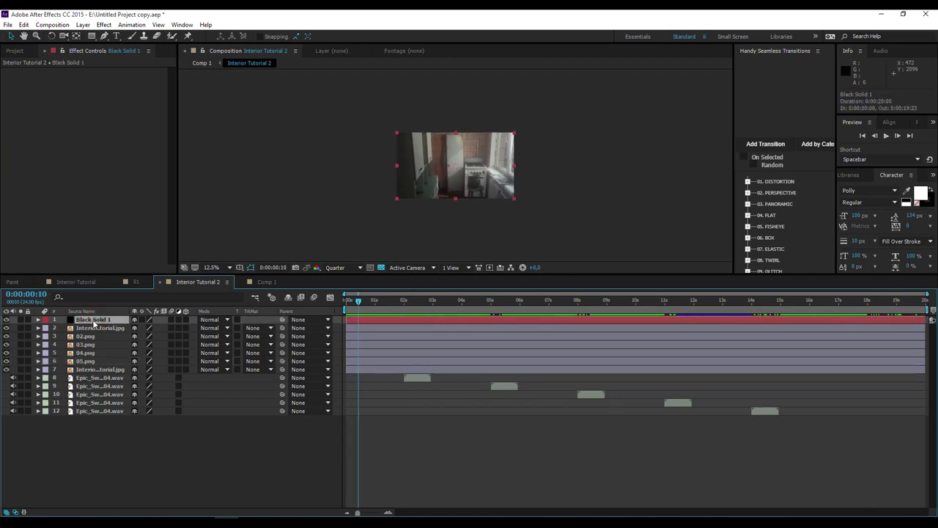
{"action": "key", "text": "t"}
{"action": "left_click_drag", "start_coordinate": [359, 302], "coordinate": [787, 389]}
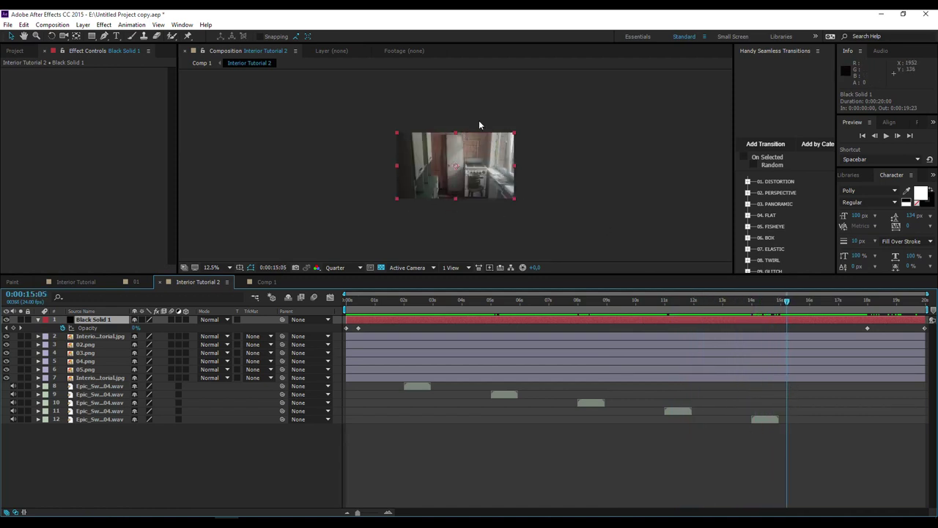
{"action": "left_click_drag", "start_coordinate": [788, 305], "coordinate": [836, 323]}
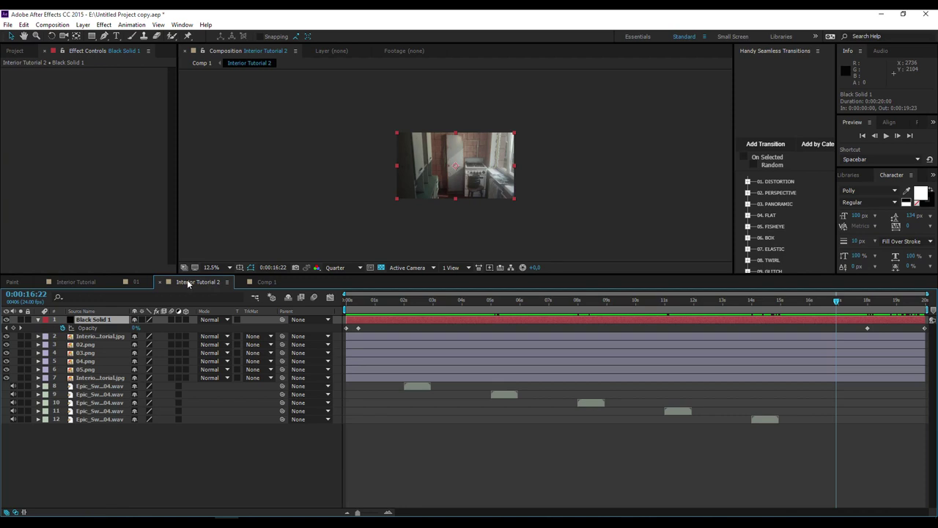
Return to Comp 1, move to 0:00:29:20, and select the atmospheric, bass and Dramatic_Hit_Tension_04.wav audio layers one after another.
{"action": "left_click", "coordinate": [264, 282]}
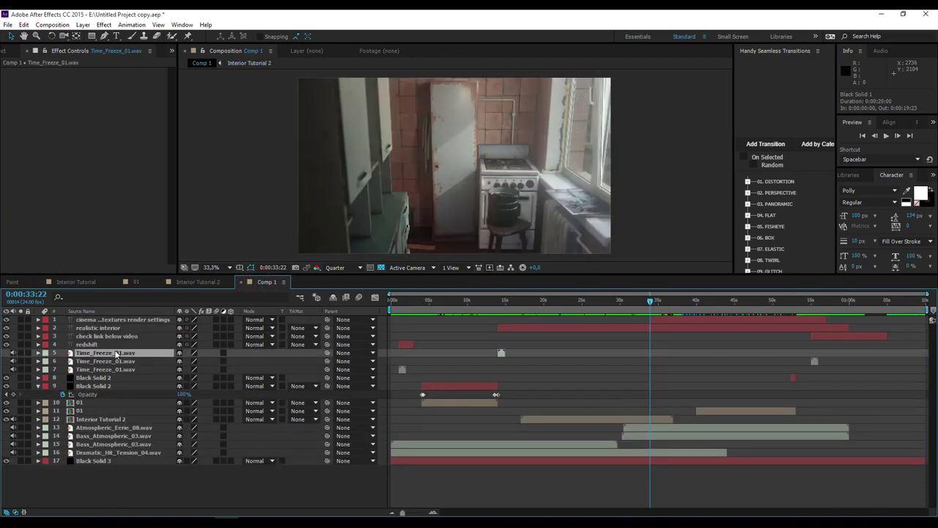
{"action": "left_click_drag", "start_coordinate": [654, 306], "coordinate": [619, 302]}
{"action": "left_click", "coordinate": [108, 444]}
{"action": "left_click", "coordinate": [108, 428]}
{"action": "left_click", "coordinate": [108, 435]}
{"action": "left_click", "coordinate": [110, 452]}
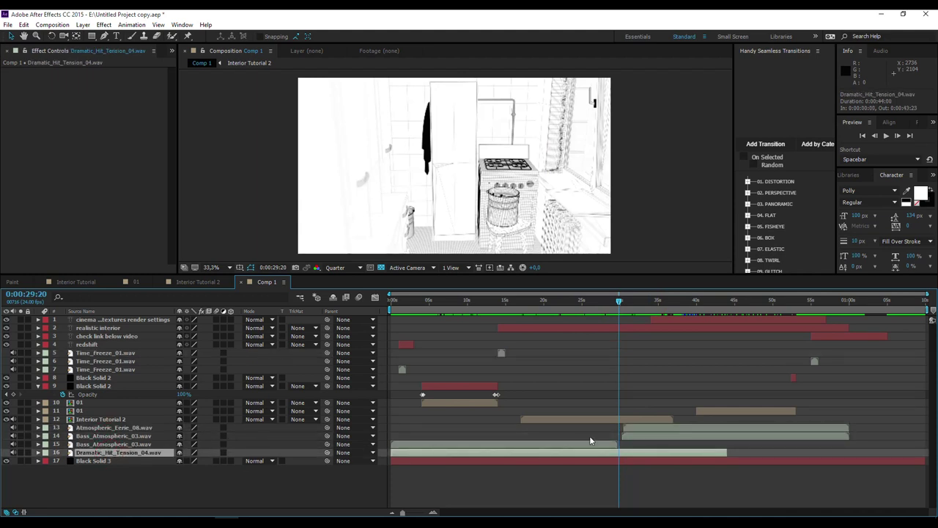
Select the first 01 composition layer and scrub Comp 1 from its opening shot to its repeated shot at 0:00:50:01.
{"action": "left_click_drag", "start_coordinate": [620, 301], "coordinate": [707, 327]}
{"action": "left_click", "coordinate": [82, 402]}
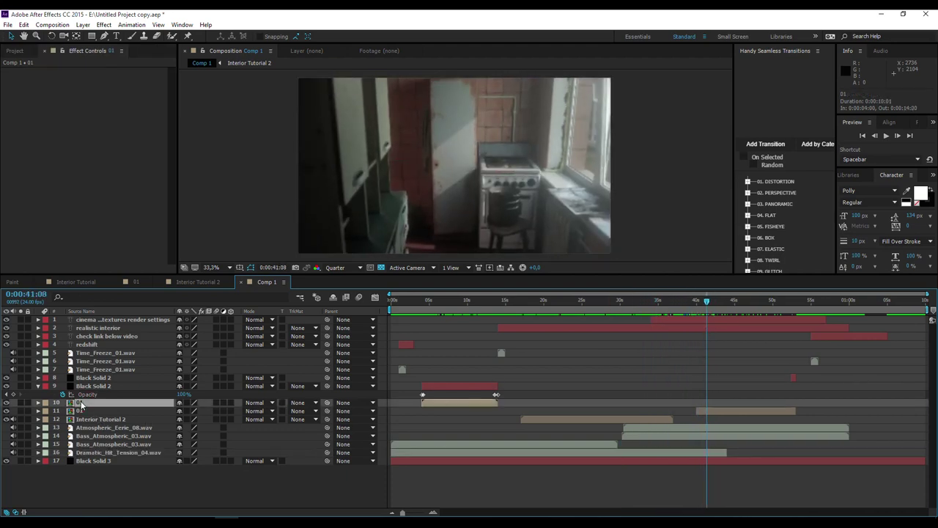
{"action": "left_click", "coordinate": [427, 302]}
{"action": "left_click_drag", "start_coordinate": [427, 304], "coordinate": [532, 316]}
{"action": "left_click_drag", "start_coordinate": [598, 342], "coordinate": [772, 361]}
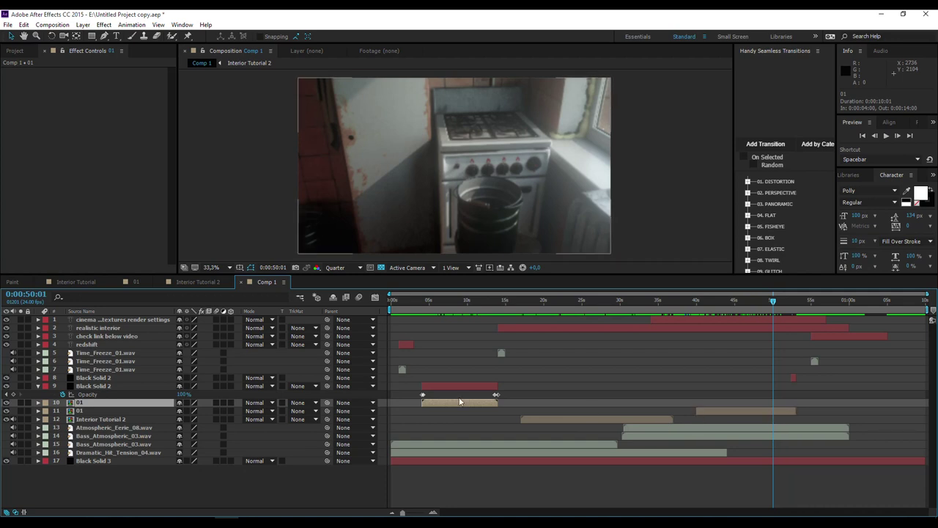
Expand the second 01 layer's Time Remap keyframes and scrub its reversed shot through to the Check Link Below Video title at 0:00:55:05.
{"action": "left_click", "coordinate": [102, 412]}
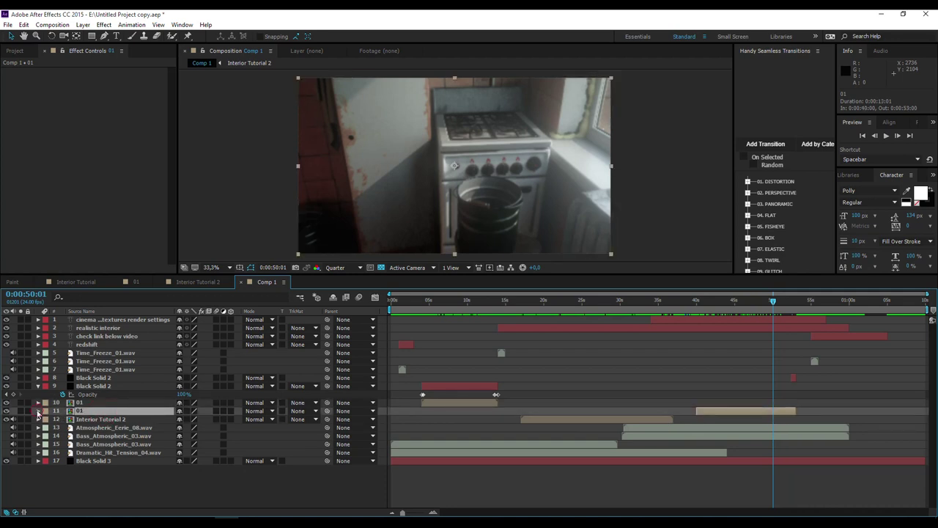
{"action": "left_click", "coordinate": [38, 412]}
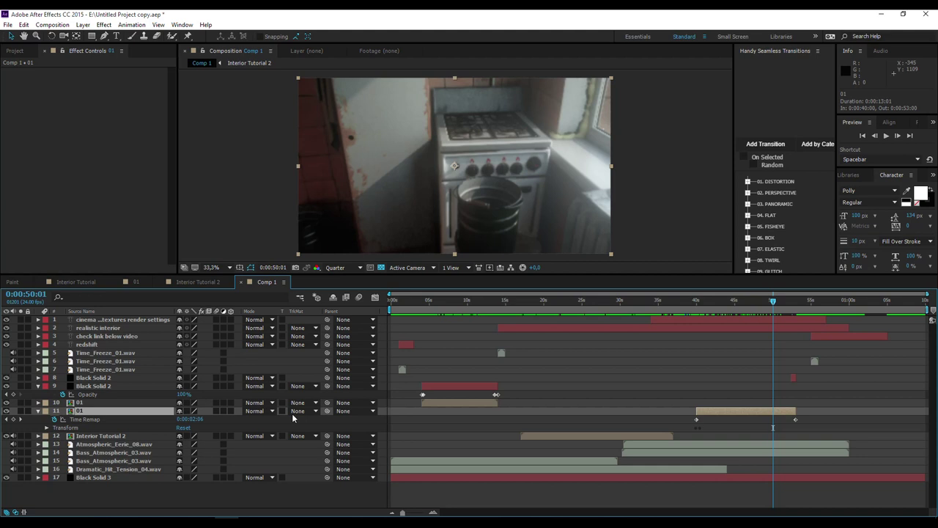
{"action": "left_click_drag", "start_coordinate": [773, 301], "coordinate": [791, 307]}
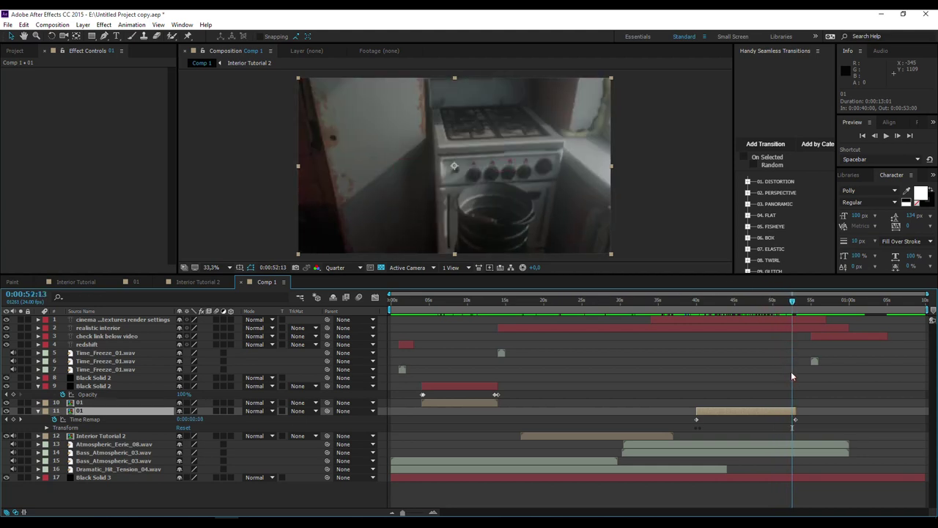
{"action": "left_click_drag", "start_coordinate": [793, 302], "coordinate": [812, 305]}
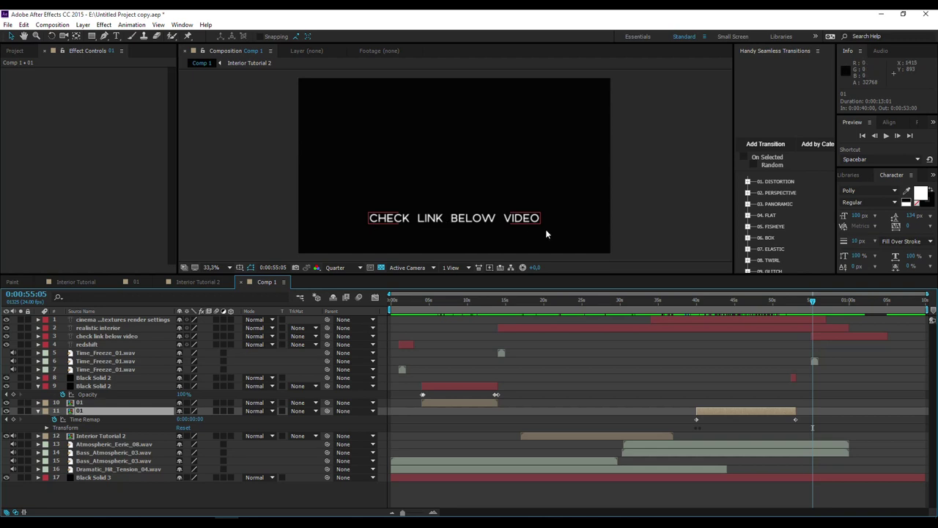
Return Comp 1 to 0:00:00:00 and collapse the expanded properties of Black Solid 2 and the second 01 layer.
{"action": "left_click_drag", "start_coordinate": [813, 302], "coordinate": [726, 328]}
{"action": "left_click_drag", "start_coordinate": [596, 333], "coordinate": [391, 330]}
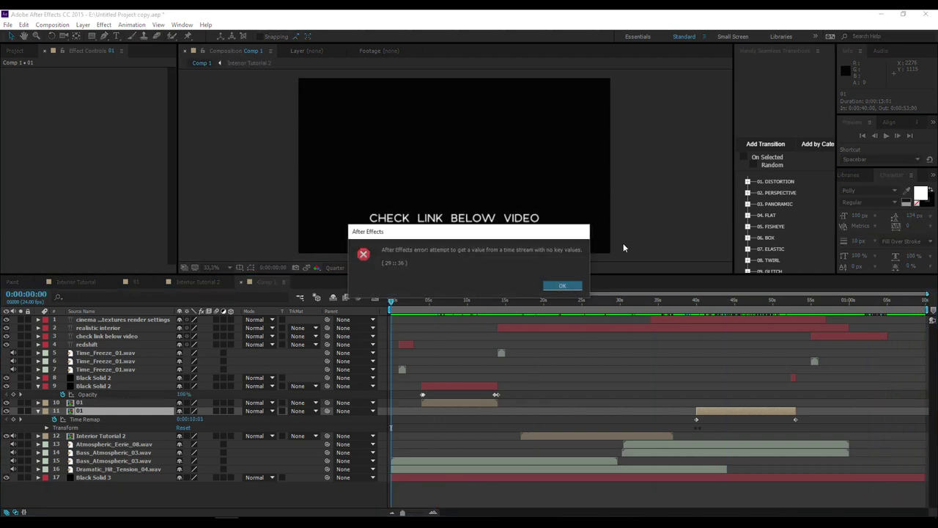
{"action": "left_click", "coordinate": [562, 287]}
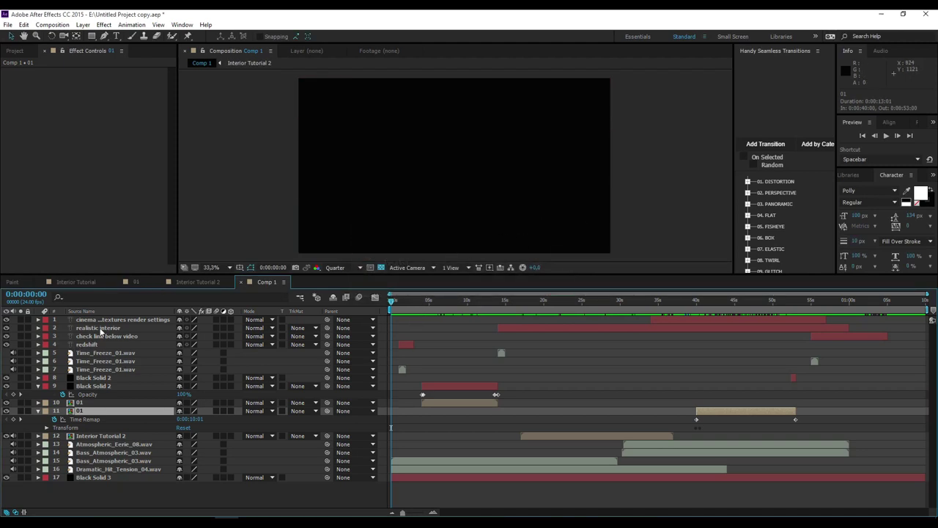
{"action": "left_click", "coordinate": [38, 387]}
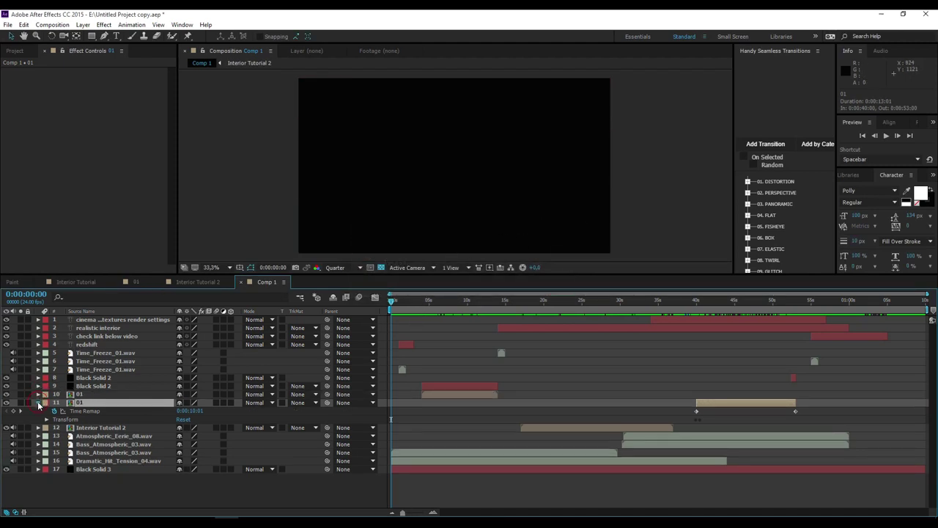
{"action": "left_click", "coordinate": [38, 402]}
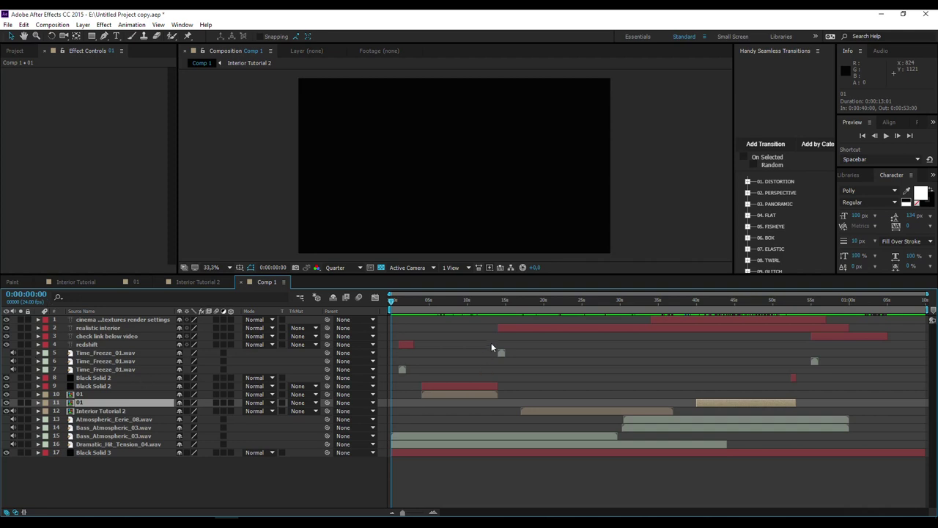